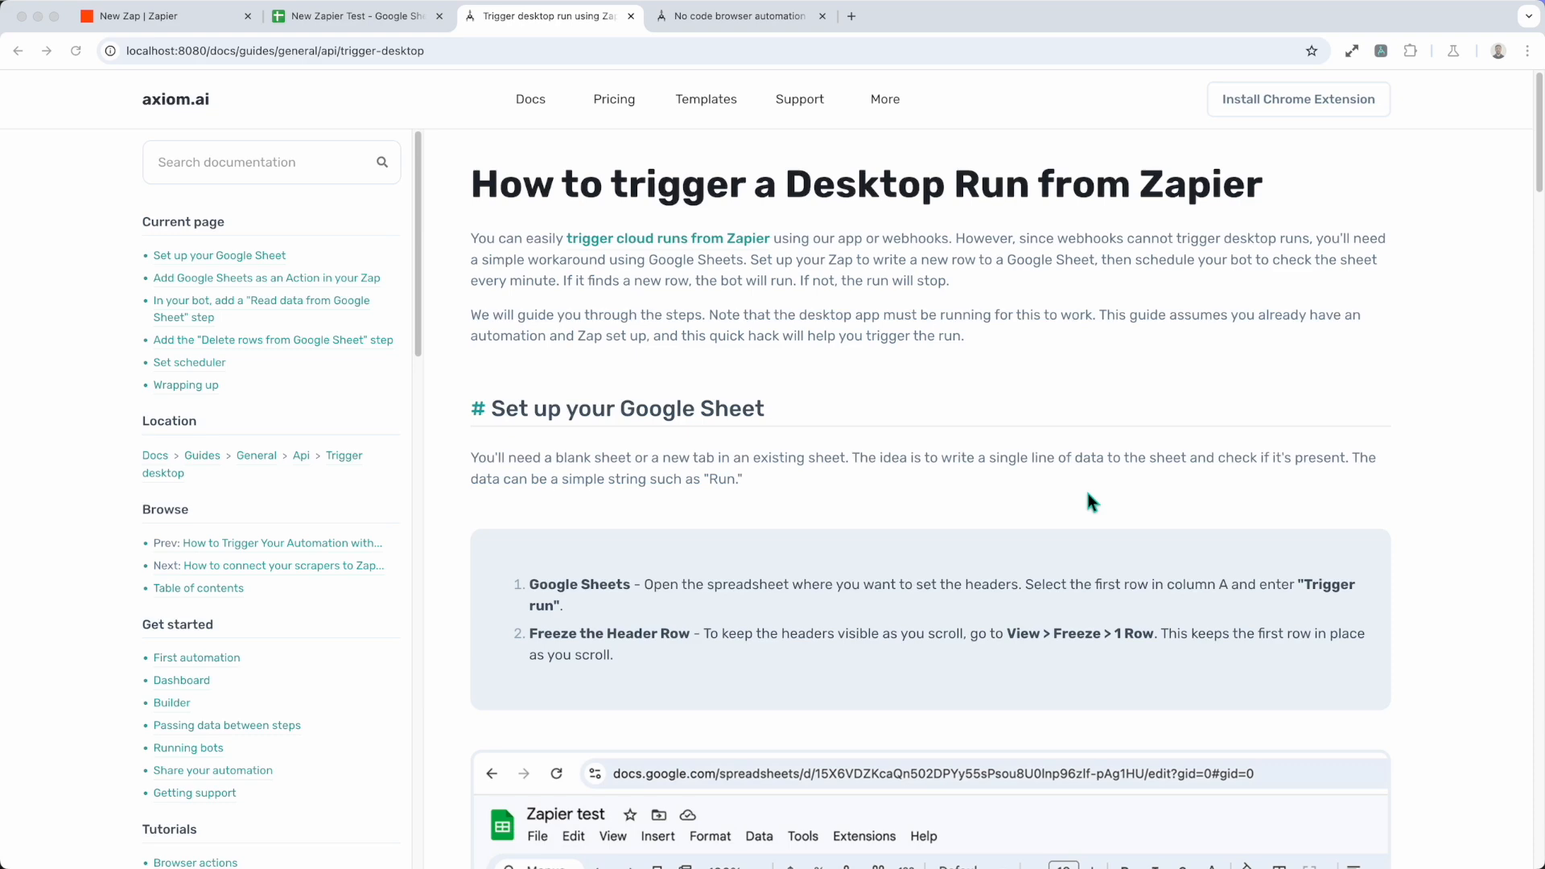
Switch to the New Zapier Test spreadsheet in Google Sheets and enter the header "Trigger run" in cell A1
scroll(848, 504, "down", 3)
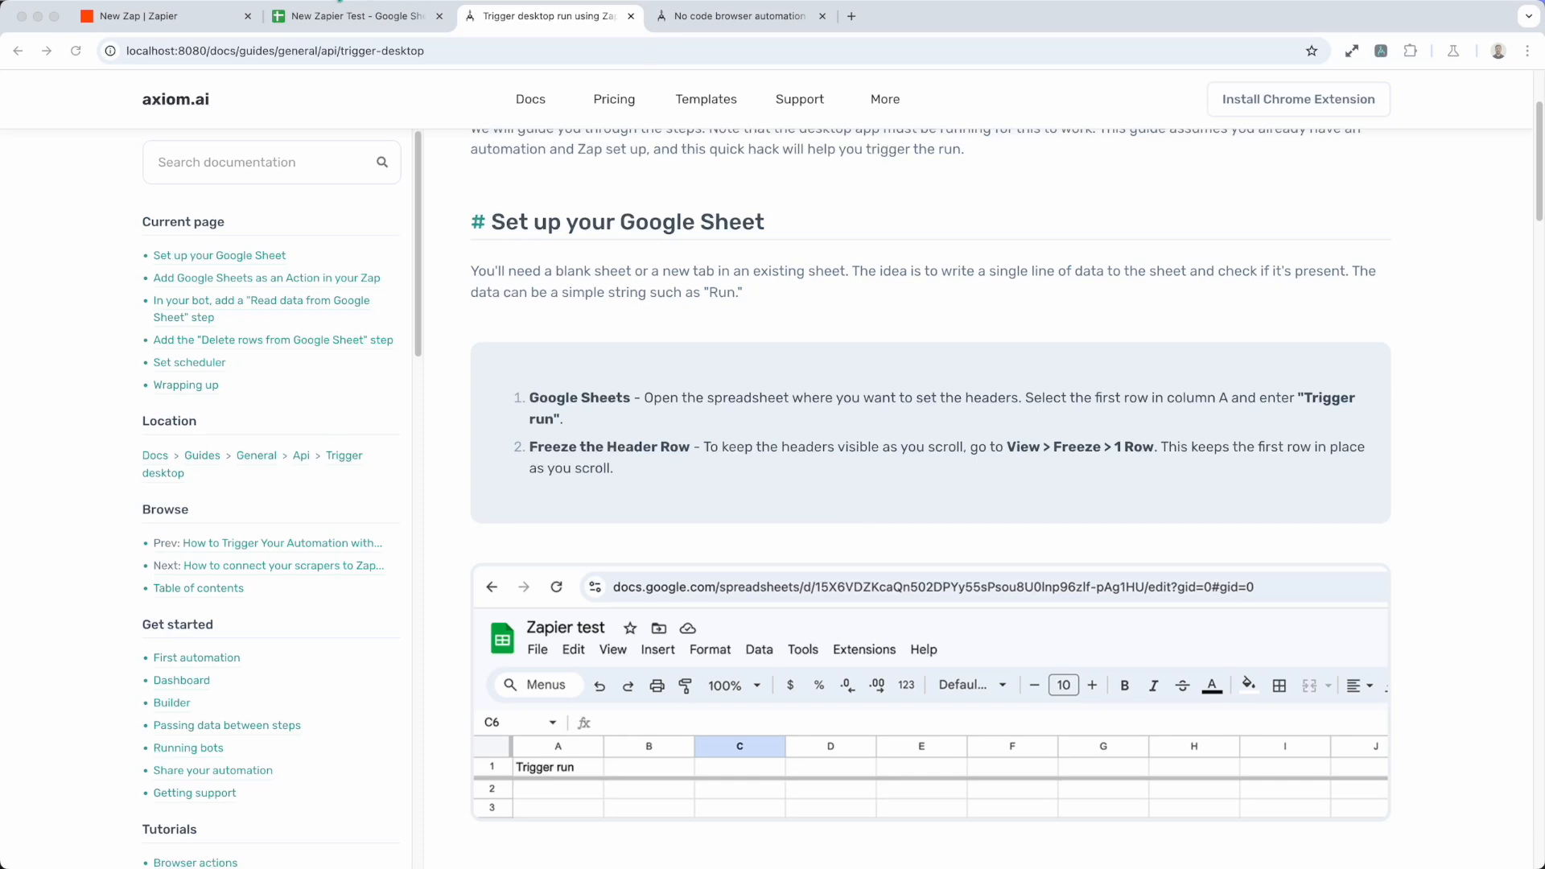
left_click(308, 19)
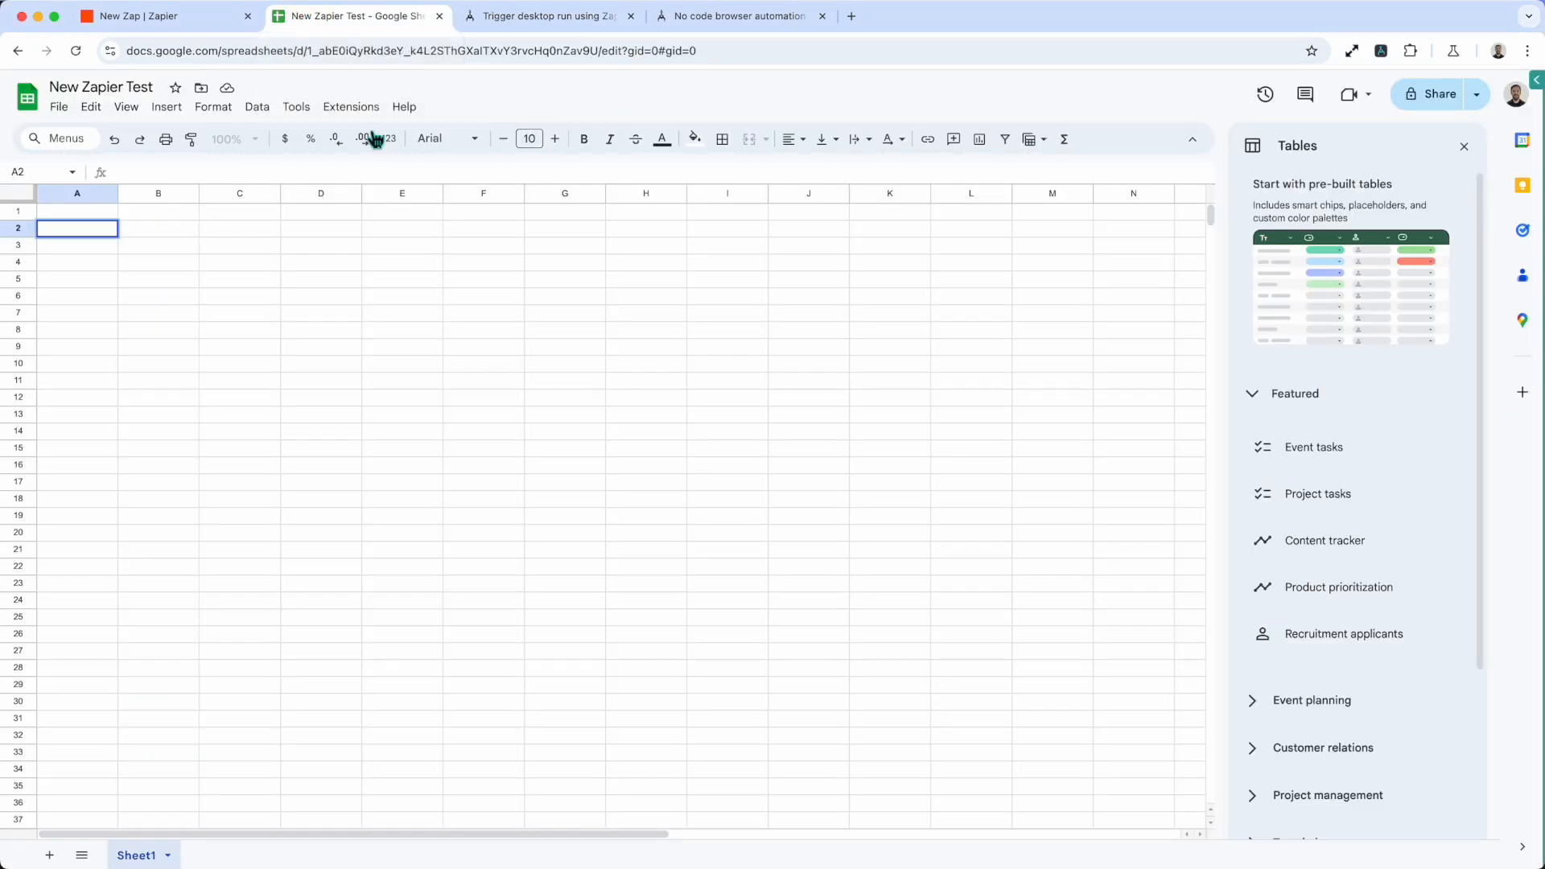
left_click(103, 213)
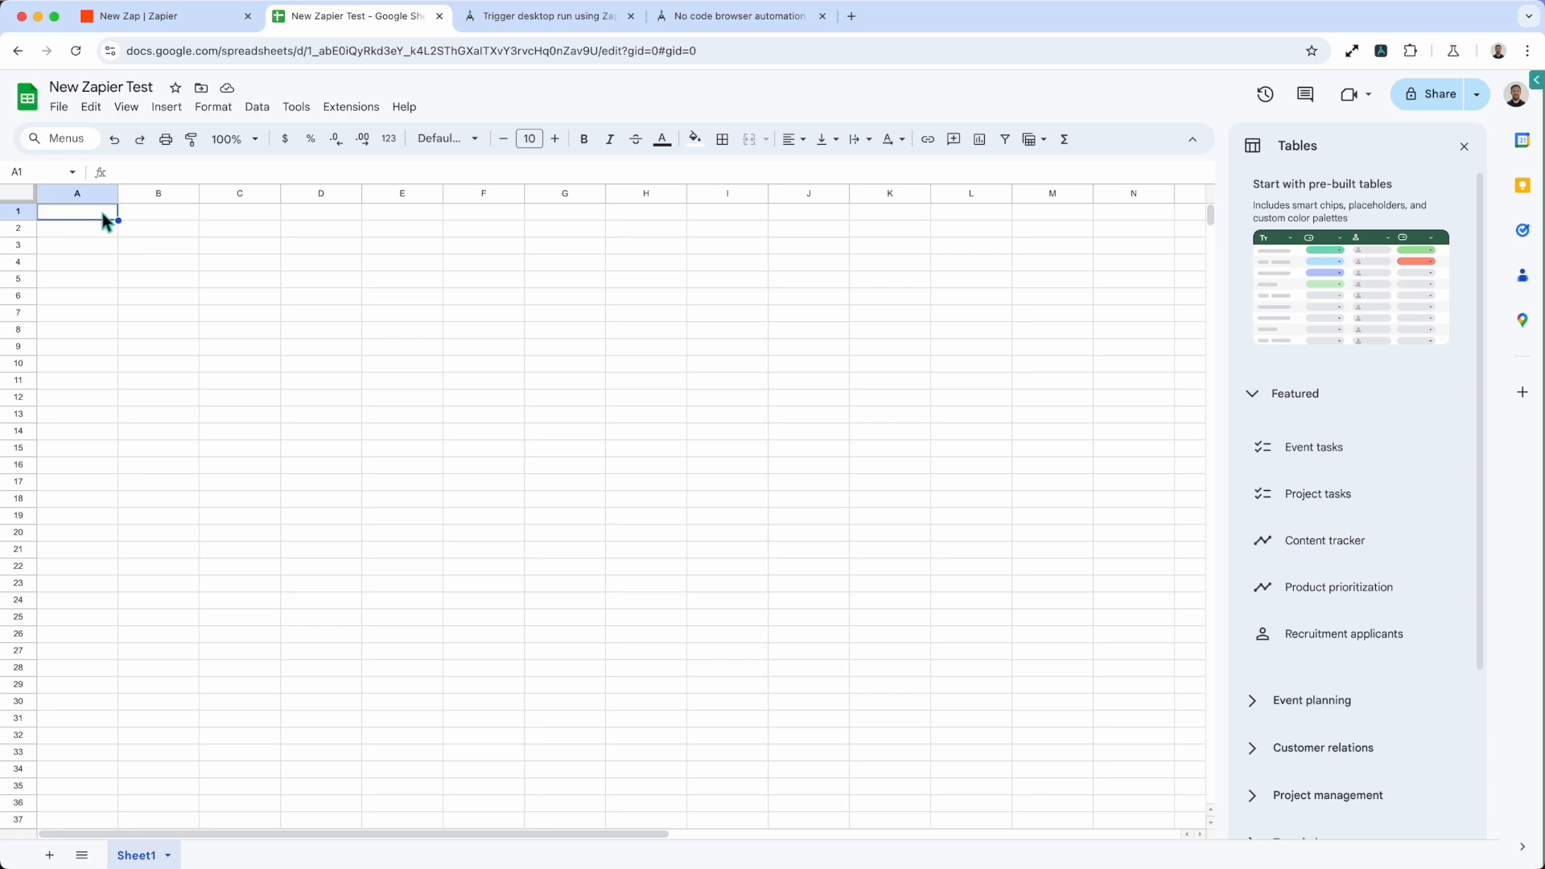
type("Trigg")
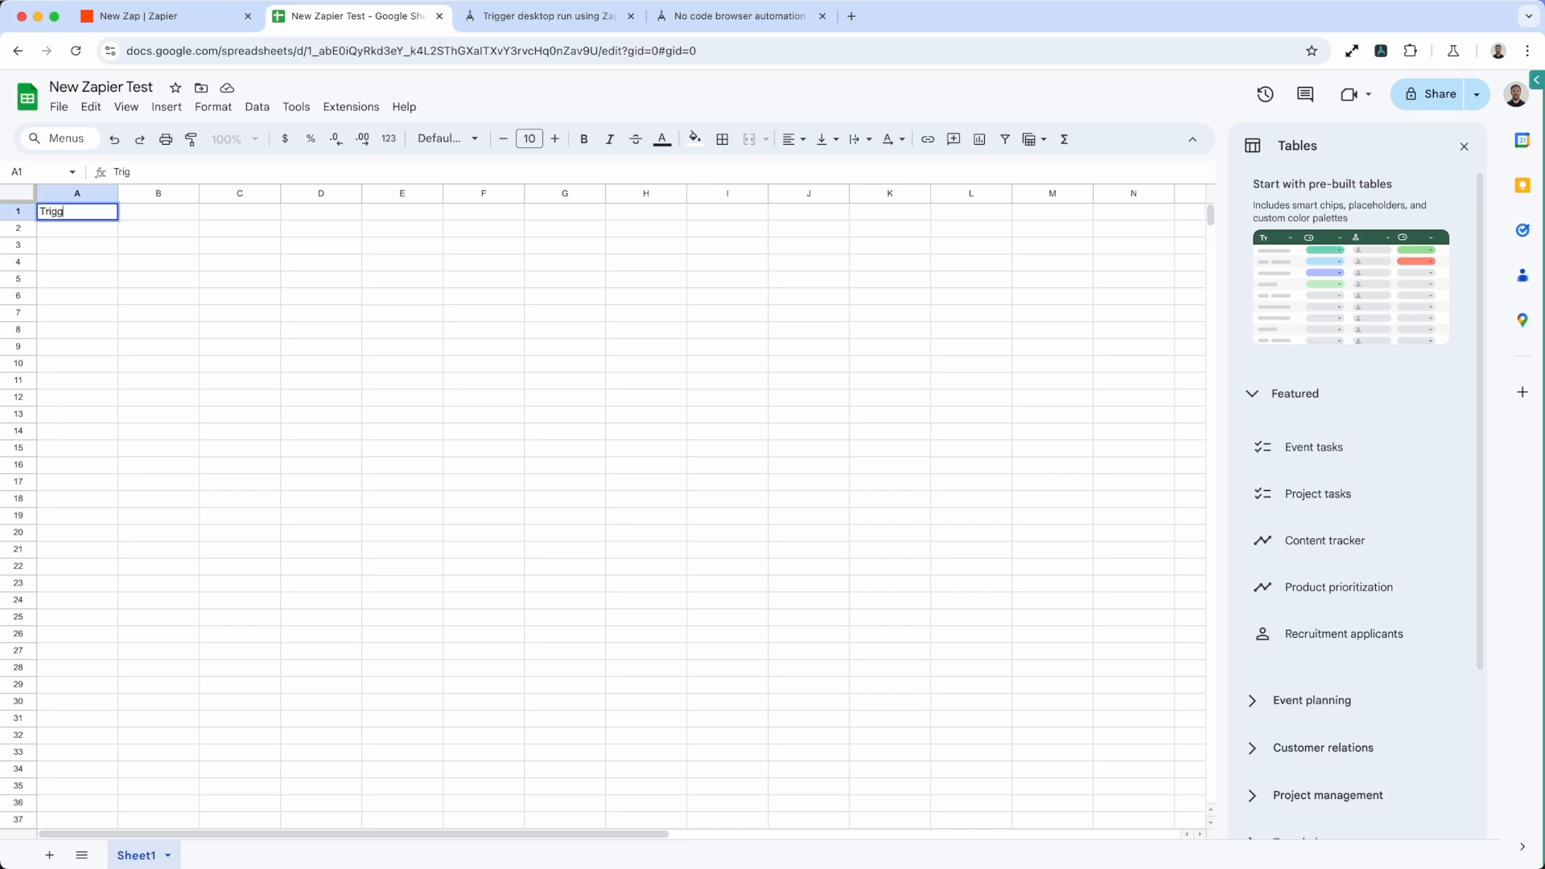
type("er run")
key("Tab")
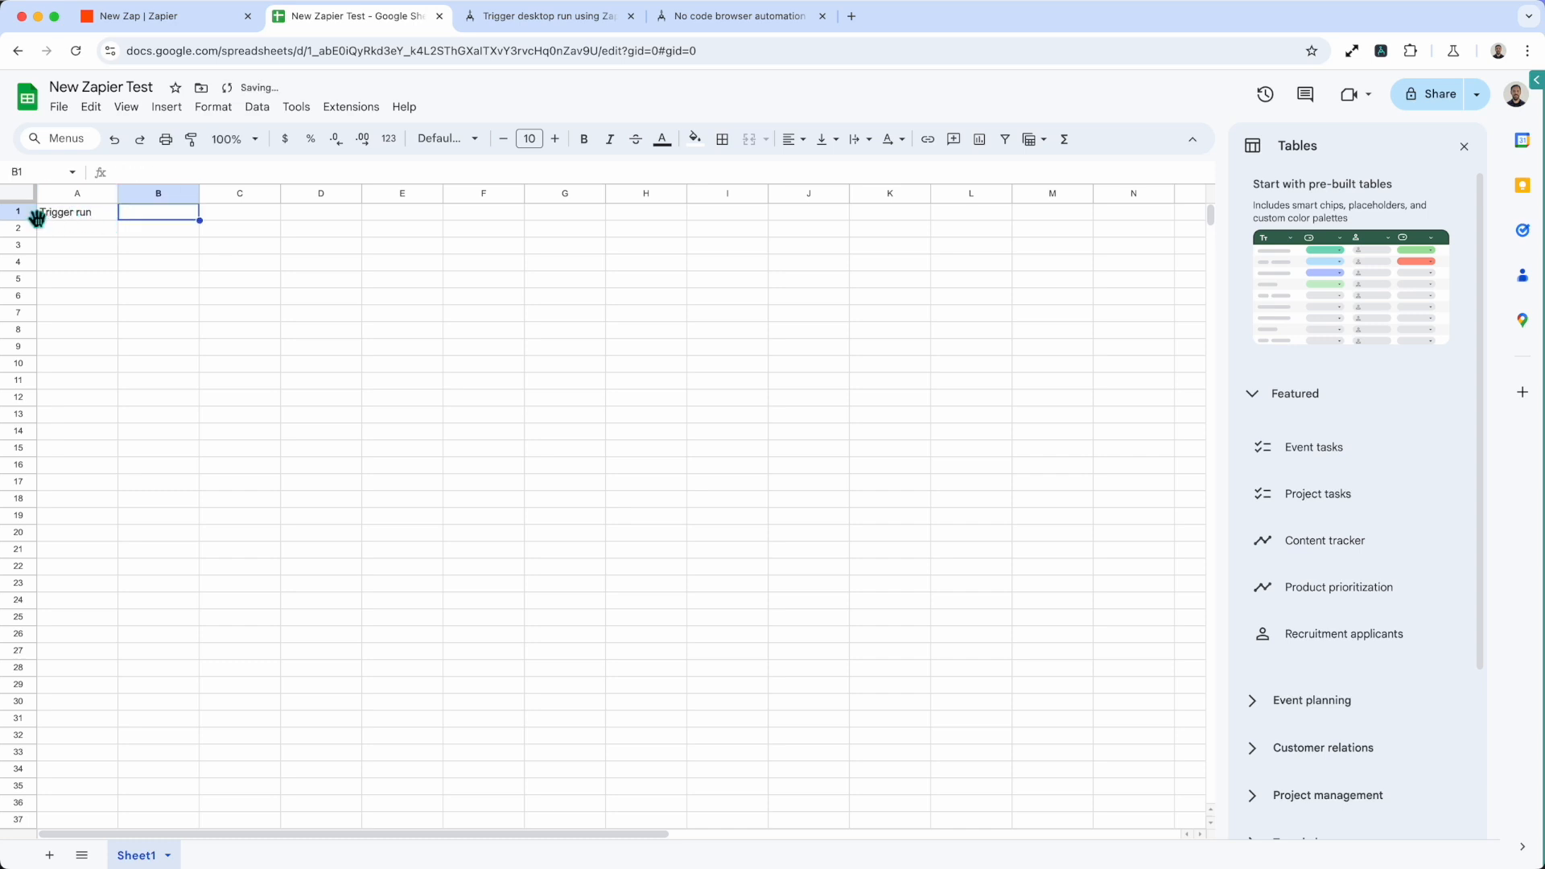
Freeze the header row so that row 1 stays in place while scrolling
left_click(17, 212)
right_click(16, 212)
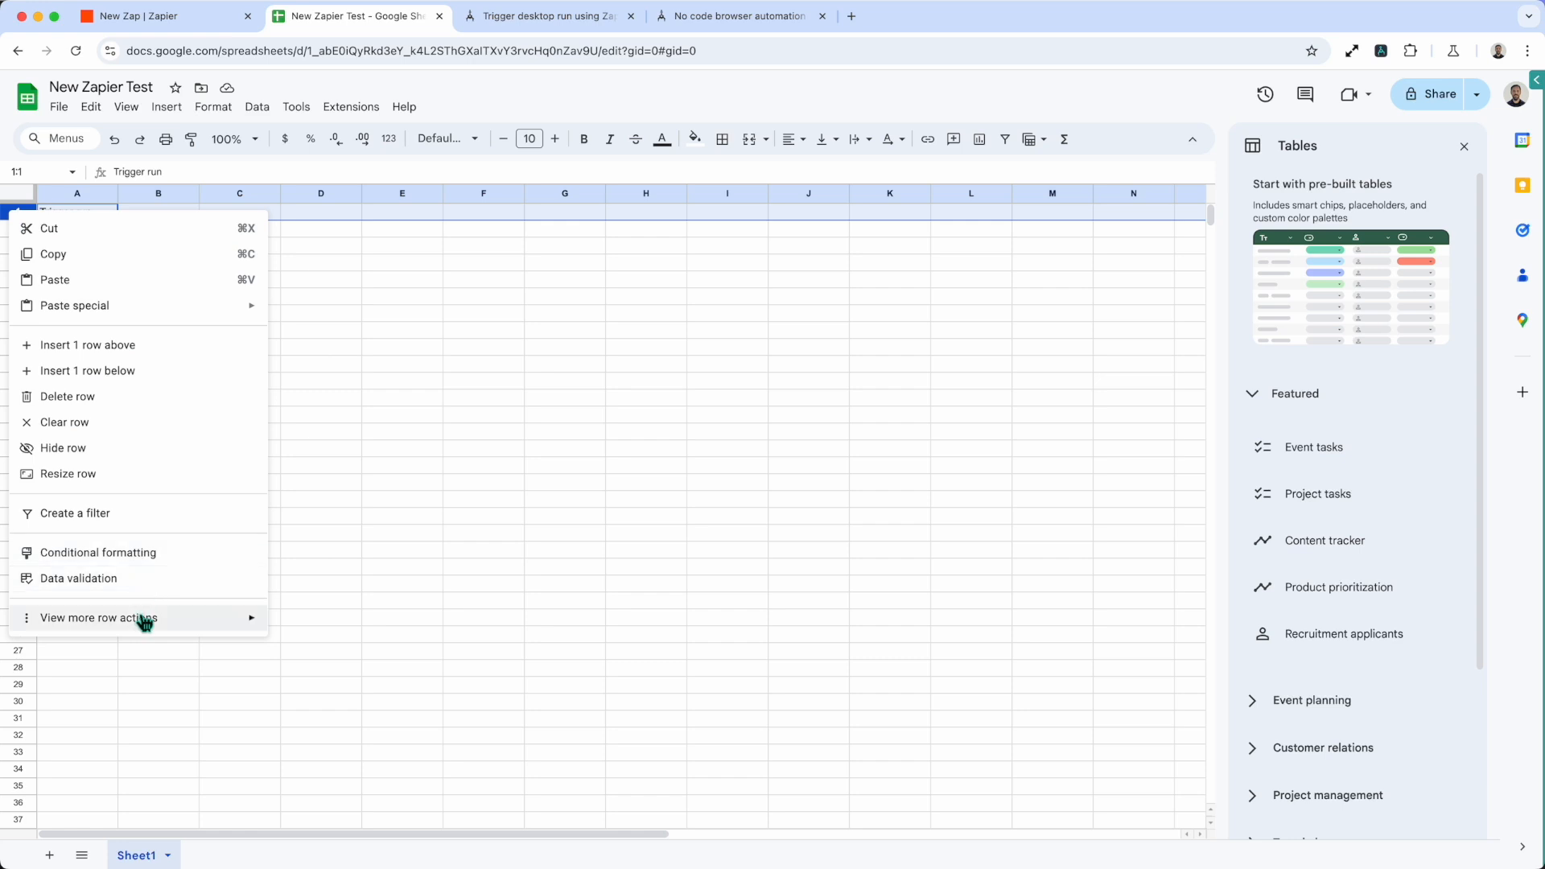
mouse_move(146, 622)
left_click(283, 631)
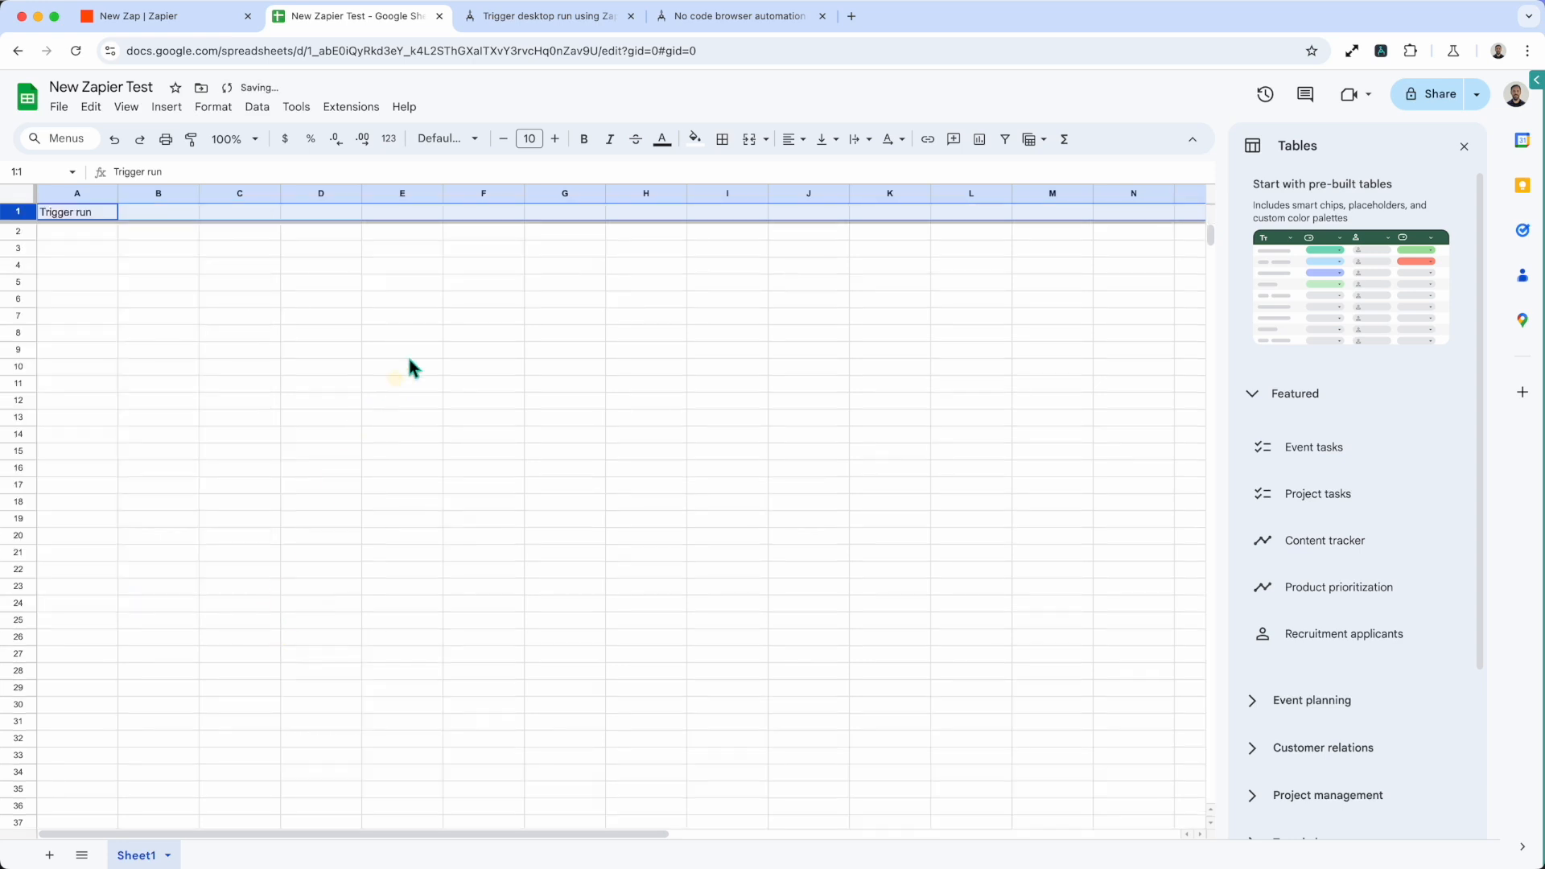
left_click(405, 353)
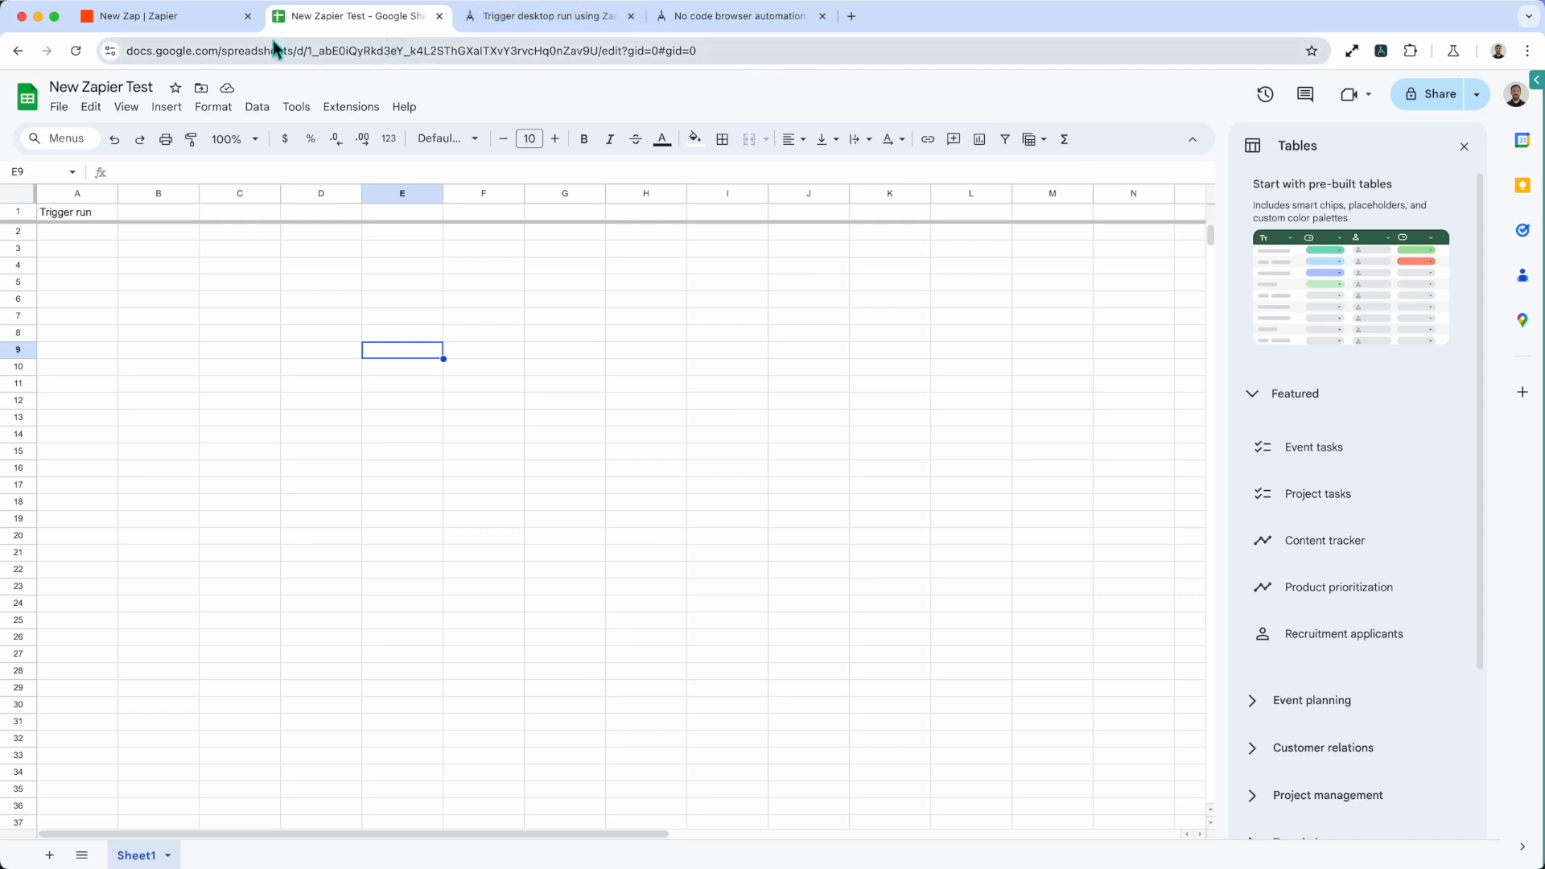
Switch to the Zap in Zapier and set its action to Google Sheets with the event Create Spreadsheet Row
left_click(213, 32)
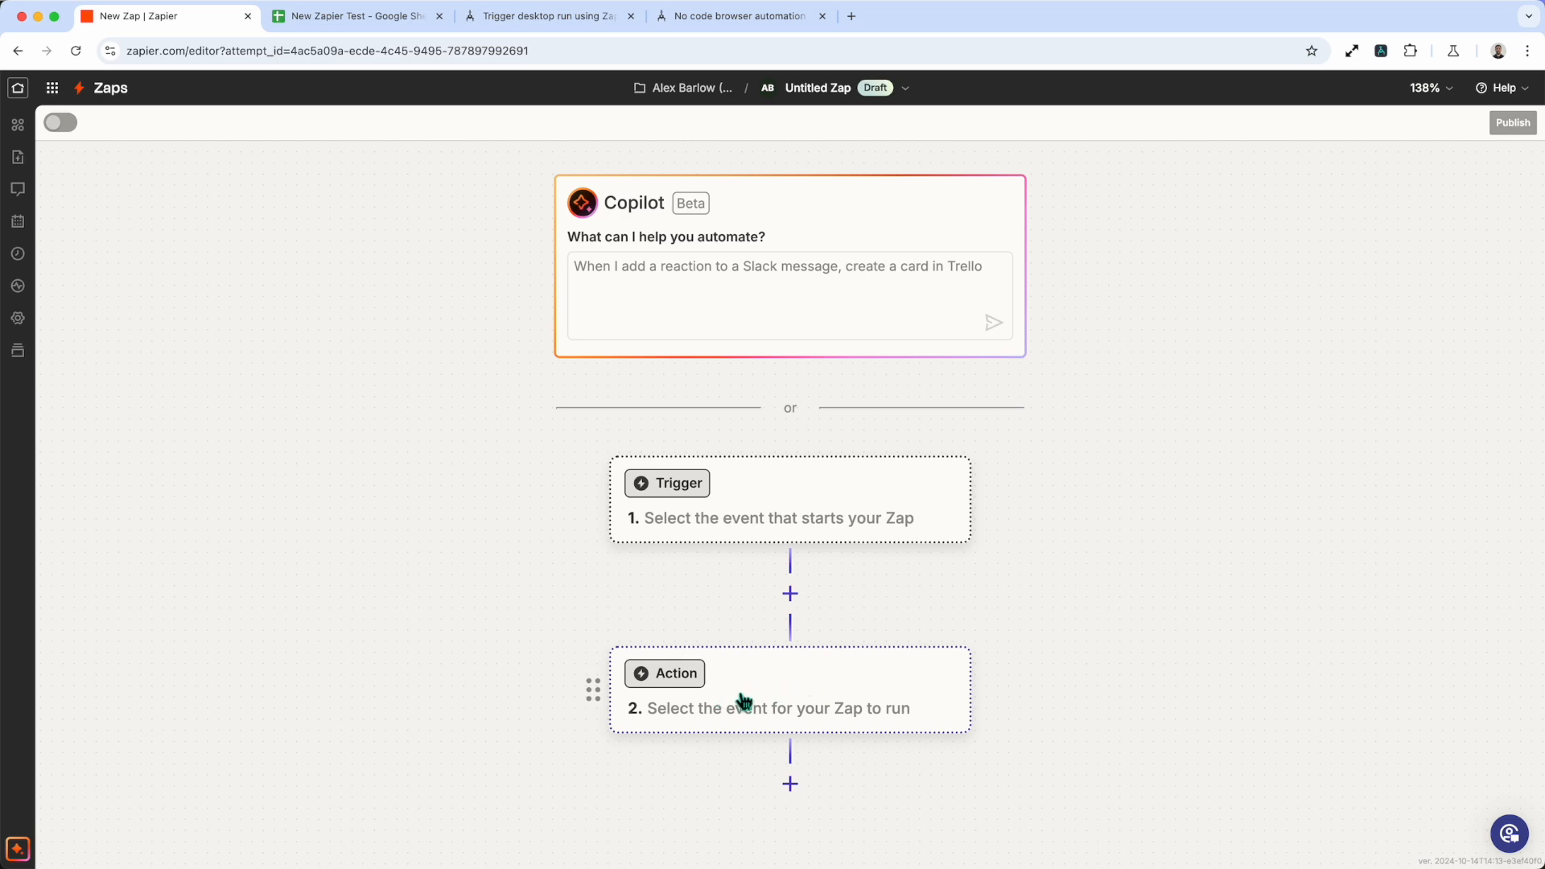
left_click(689, 678)
left_click(657, 450)
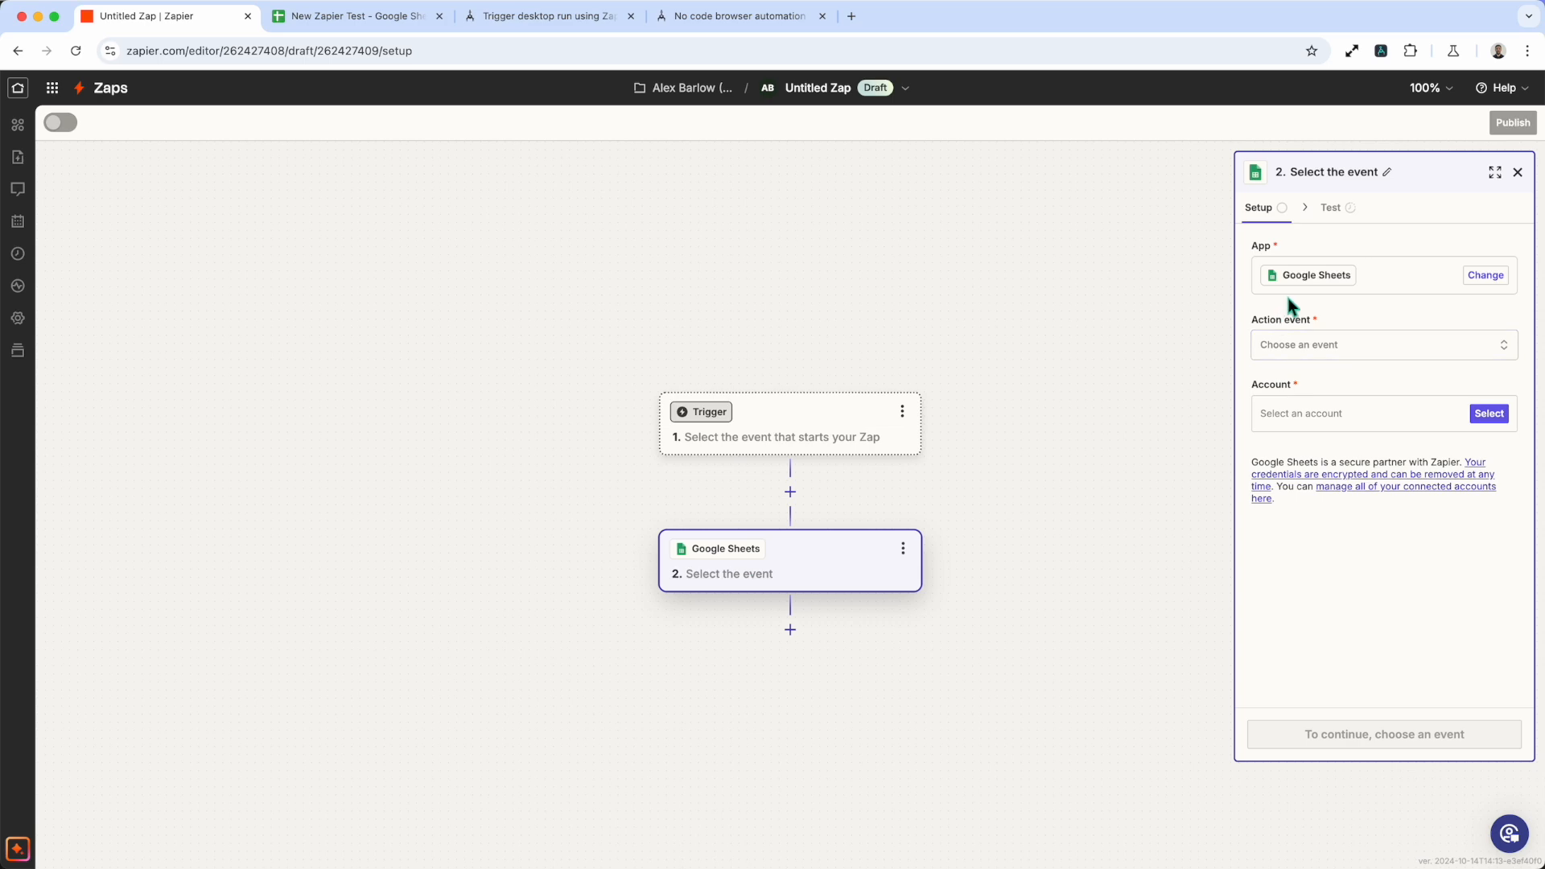
left_click(1324, 354)
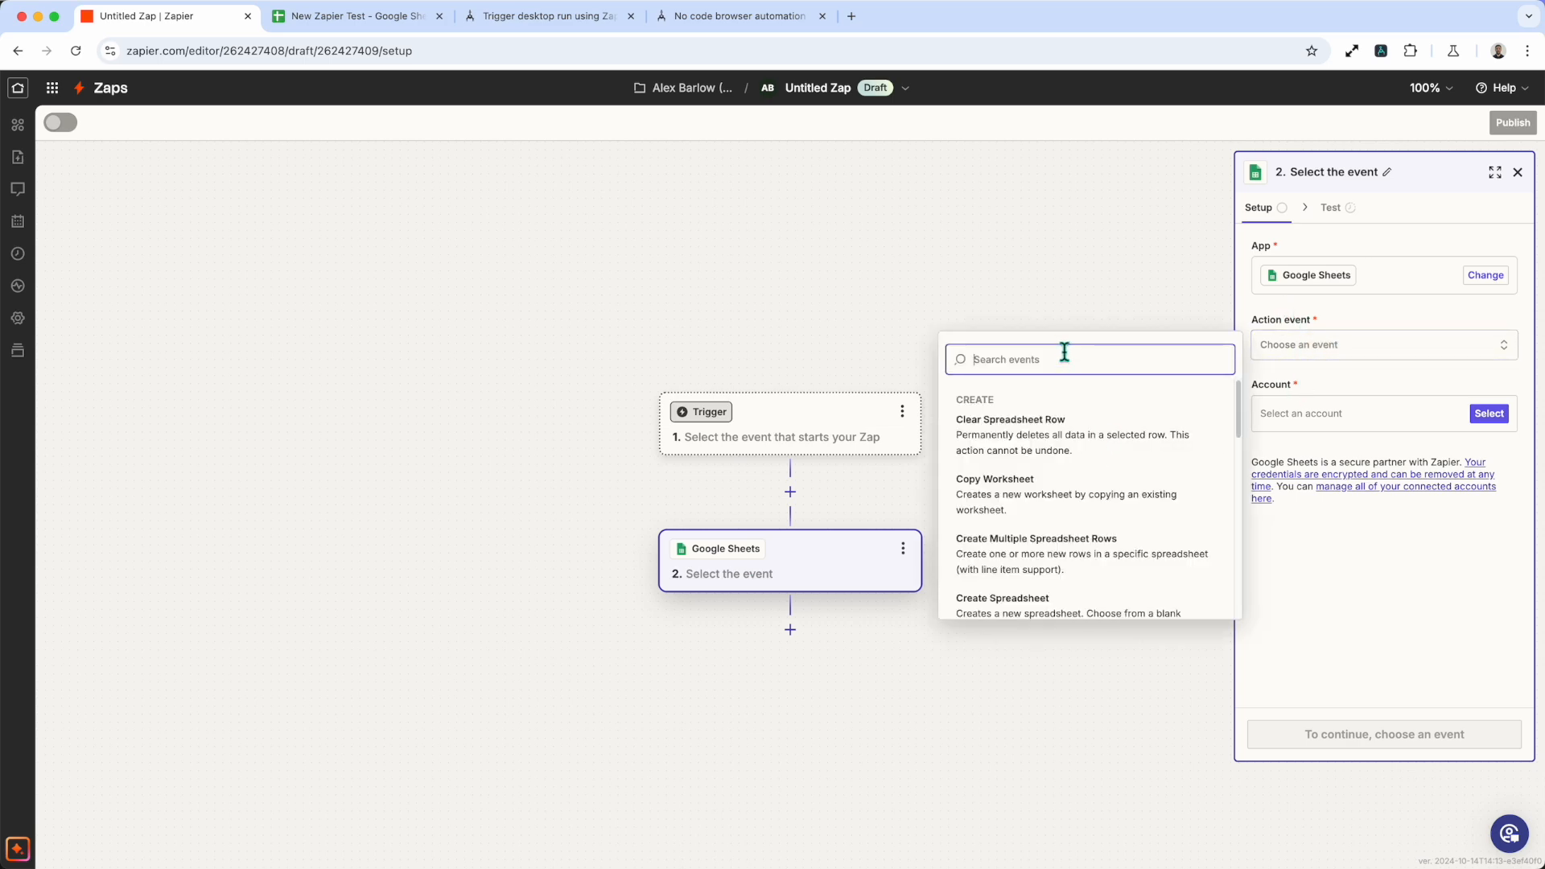
type("cret")
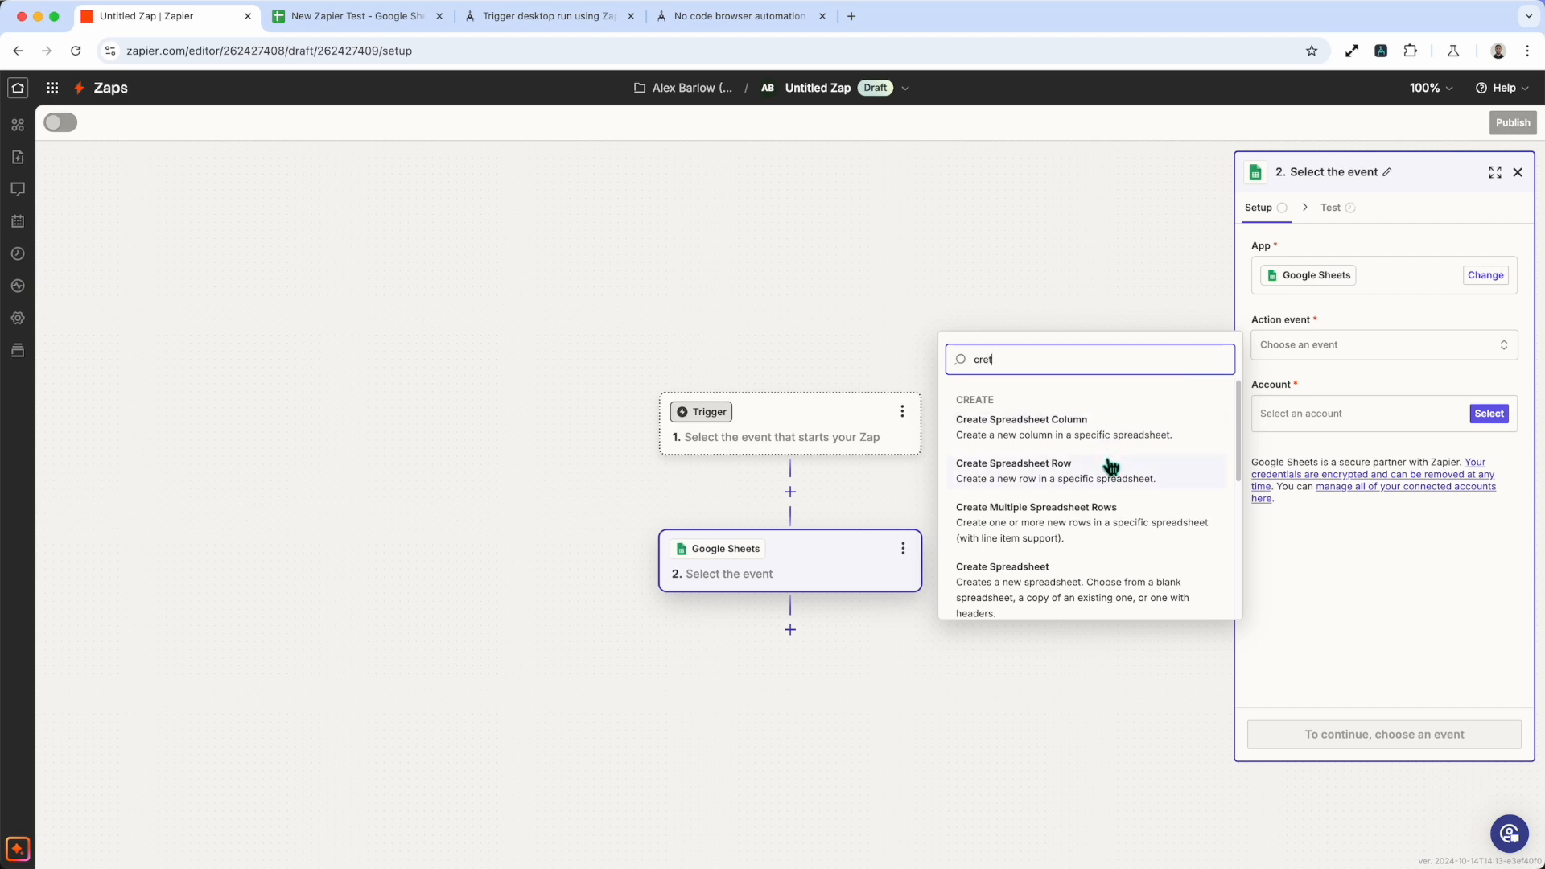
left_click(1092, 481)
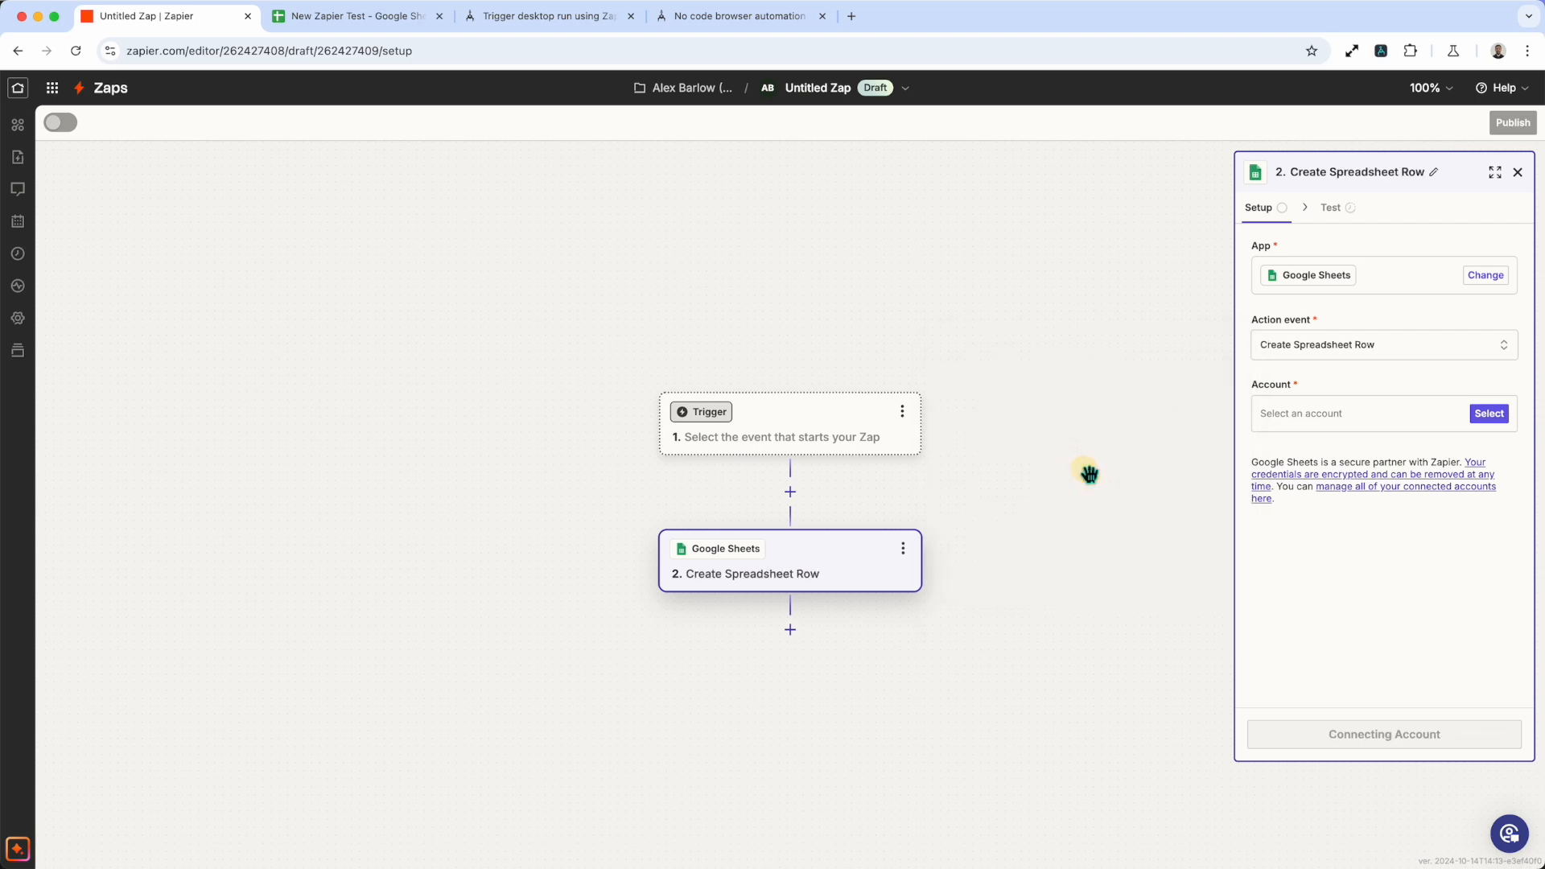
Choose the connected Google Sheets account for the action and continue to its configuration
left_click(1490, 416)
left_click(1129, 471)
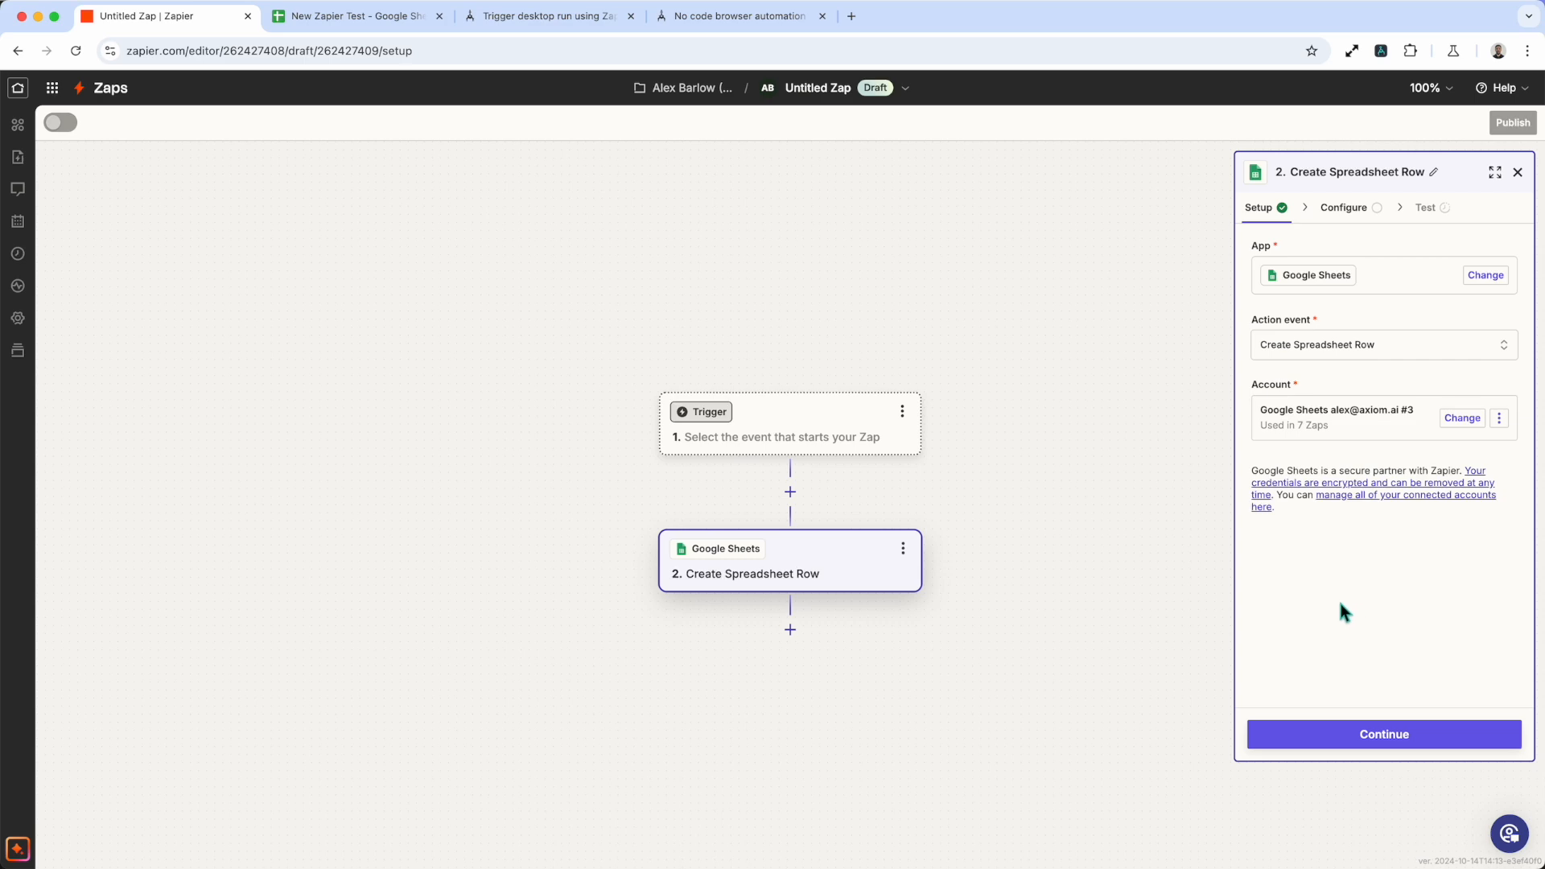
left_click(1360, 742)
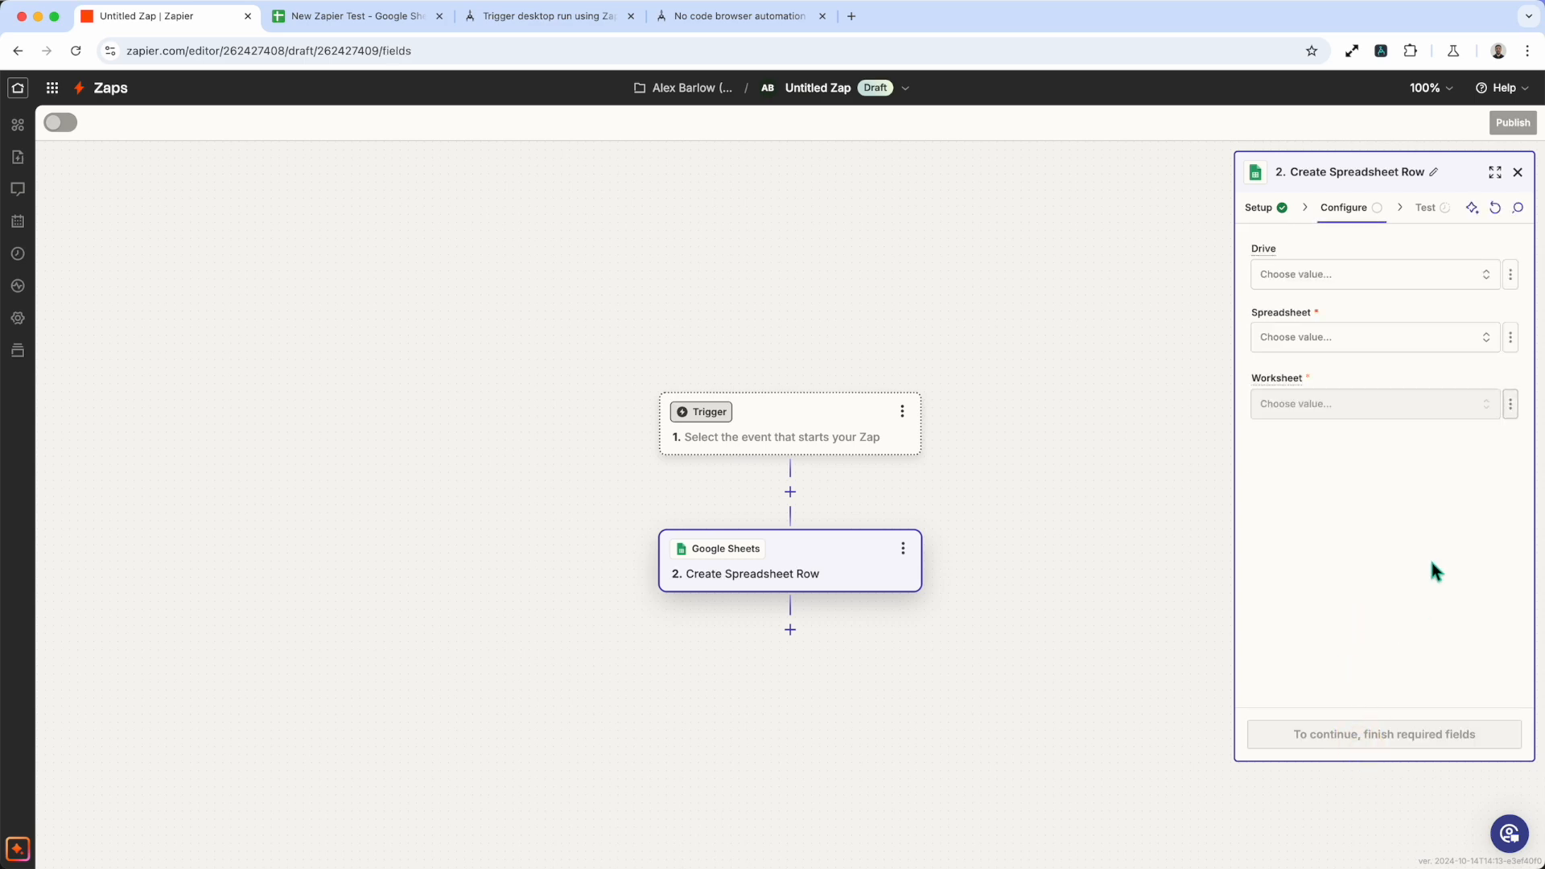
Set the action's spreadsheet to New Zapier Test and its worksheet to Sheet1
left_click(1338, 354)
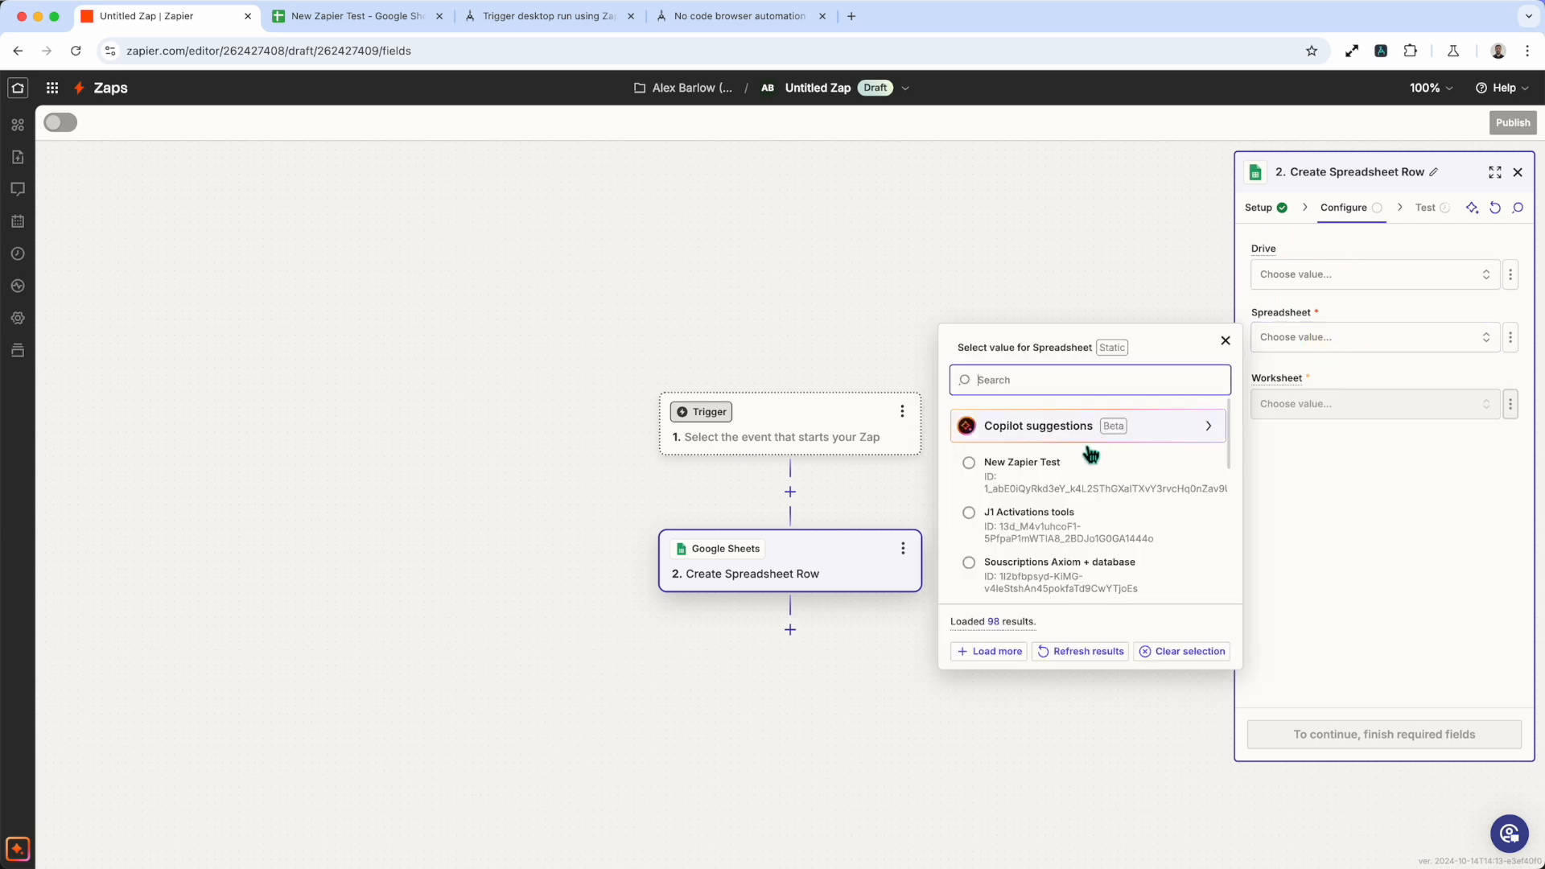
left_click(1046, 466)
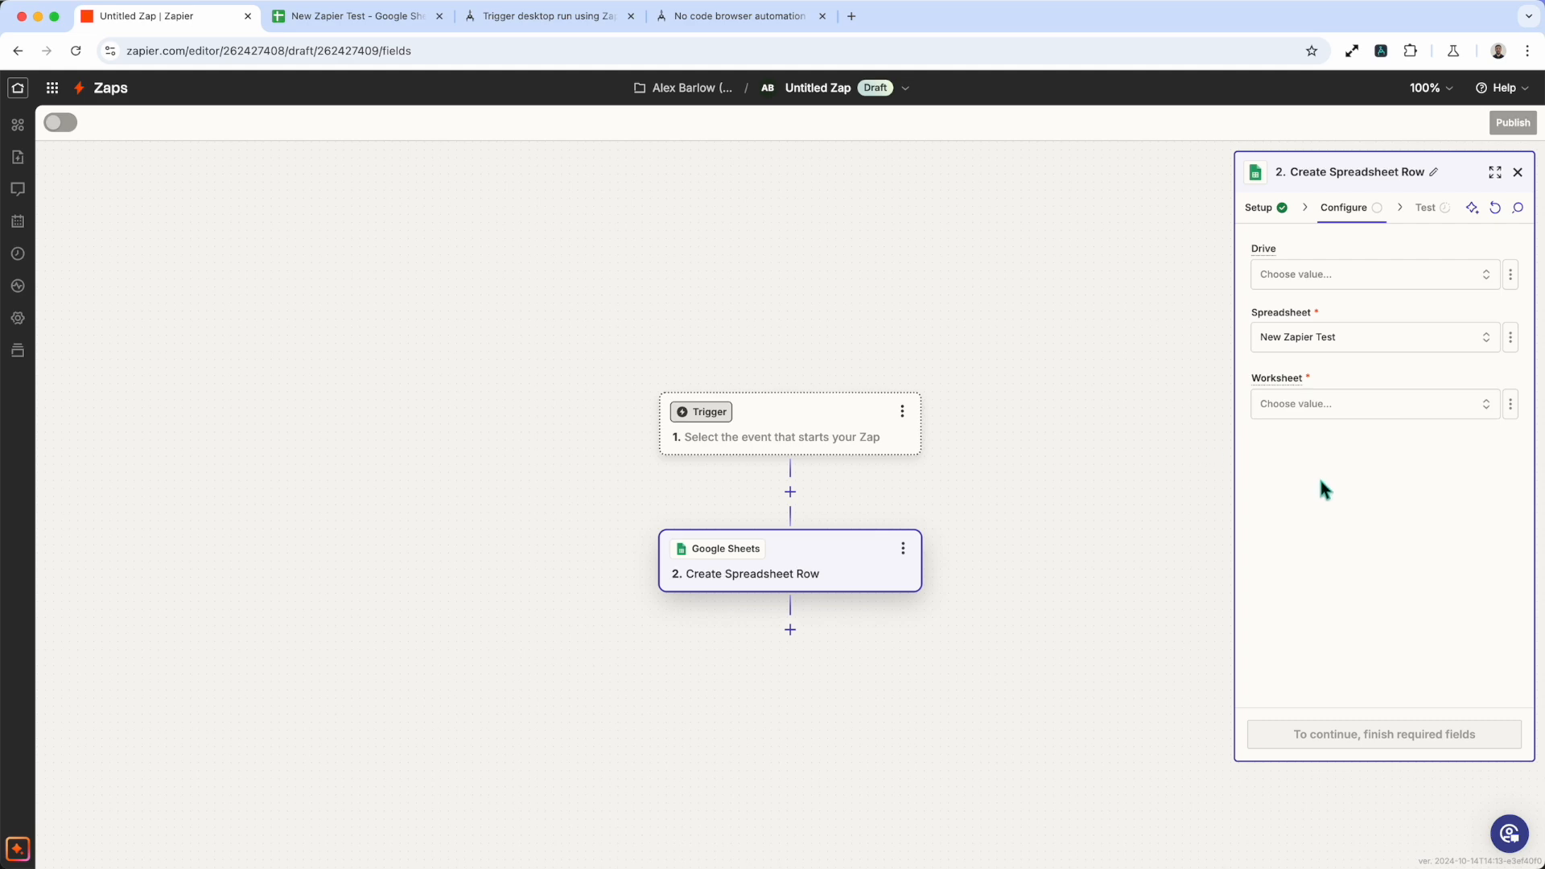
left_click(1318, 409)
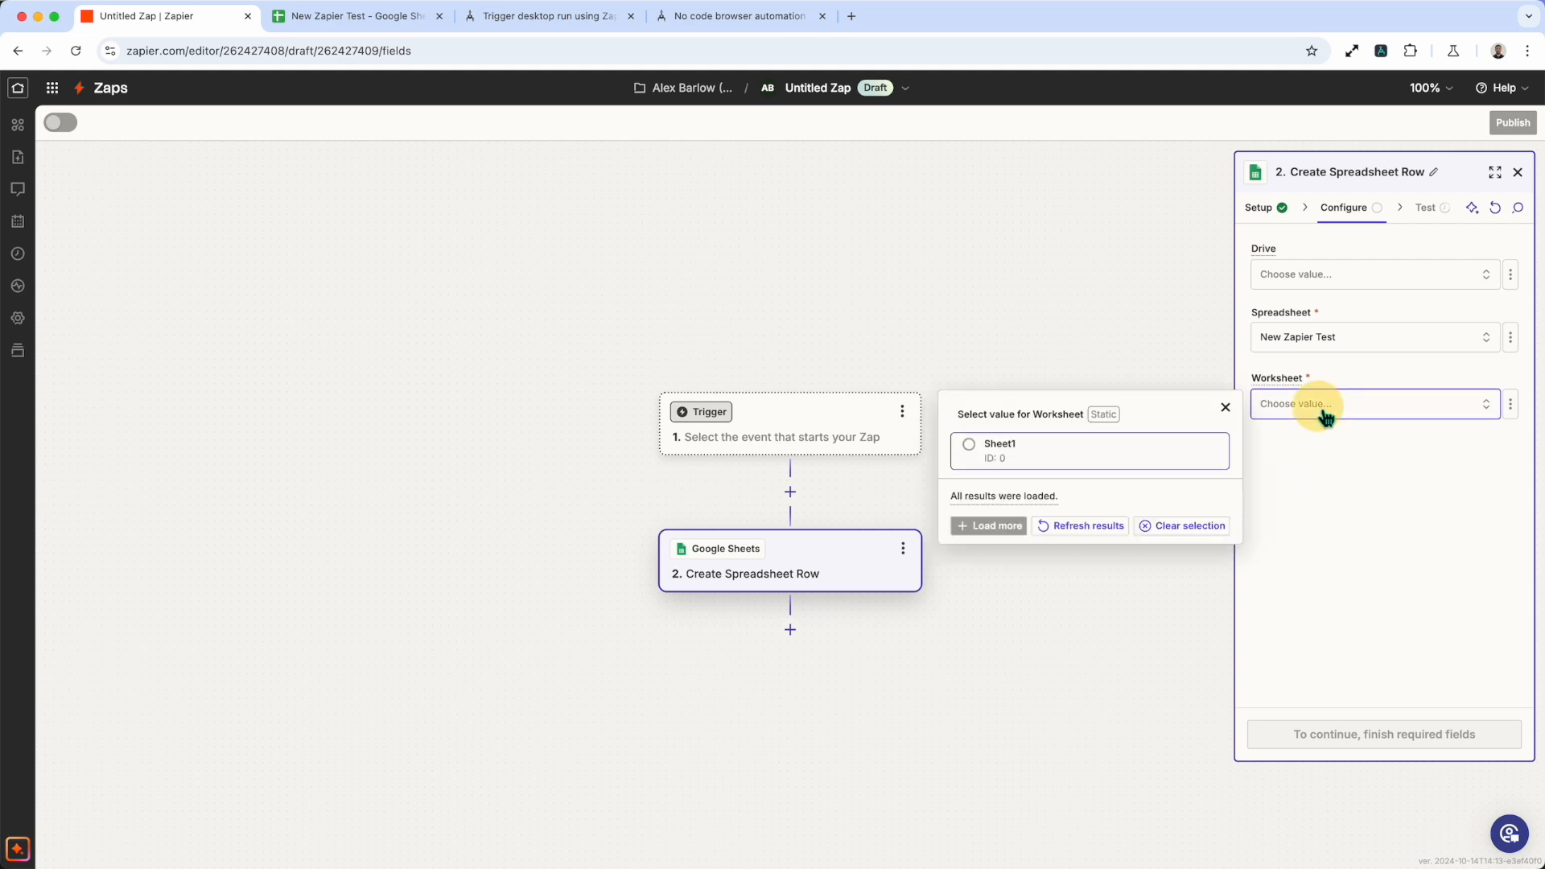
left_click(1097, 449)
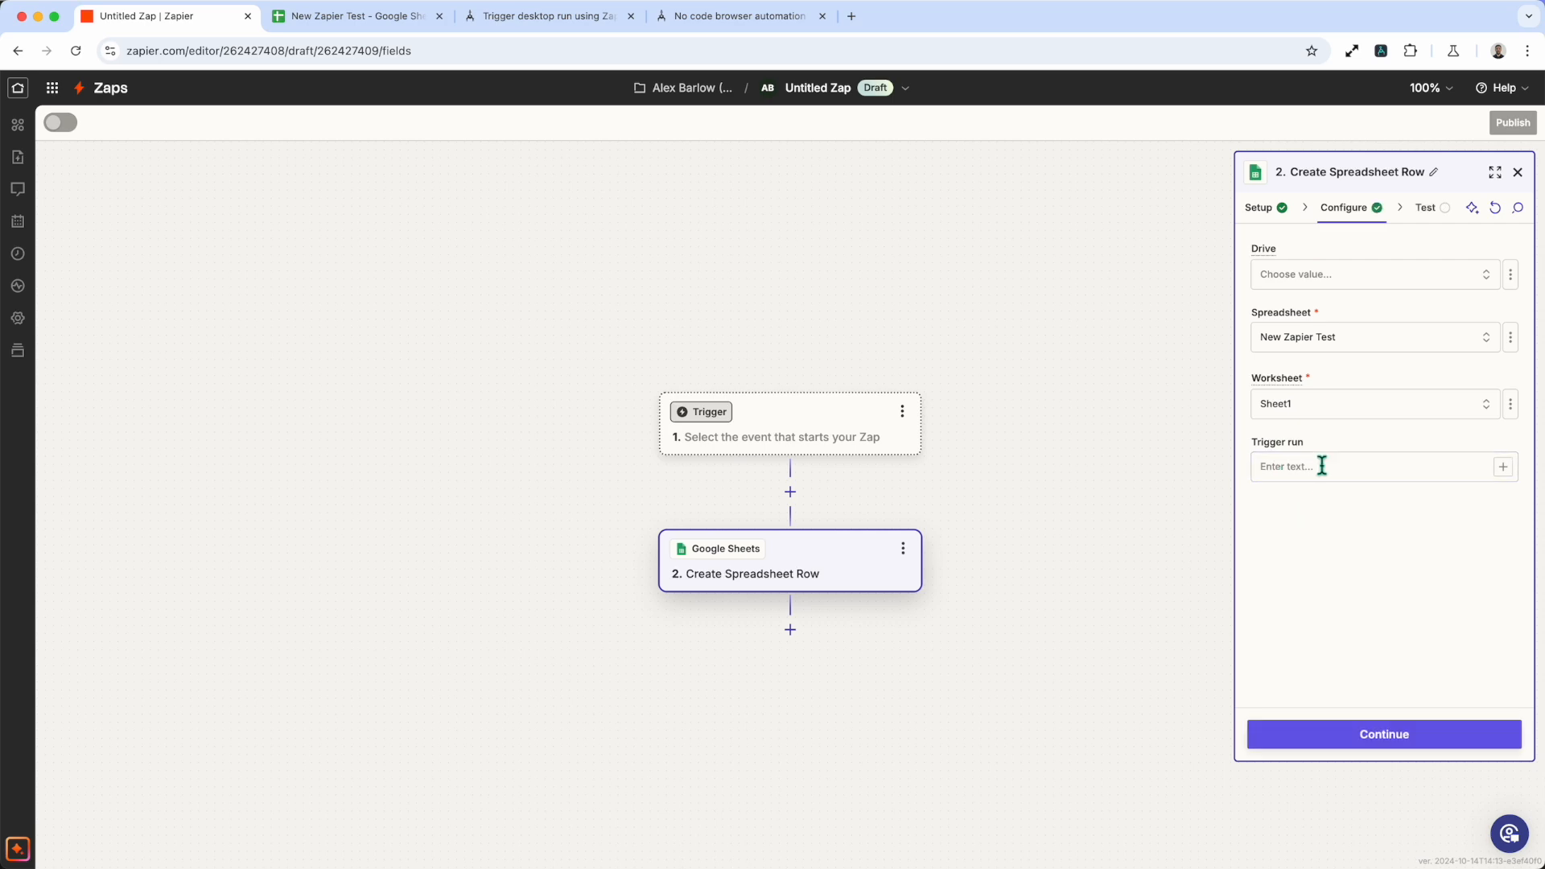
Set the Trigger run field of the spreadsheet row to "Run"
left_click(1263, 456)
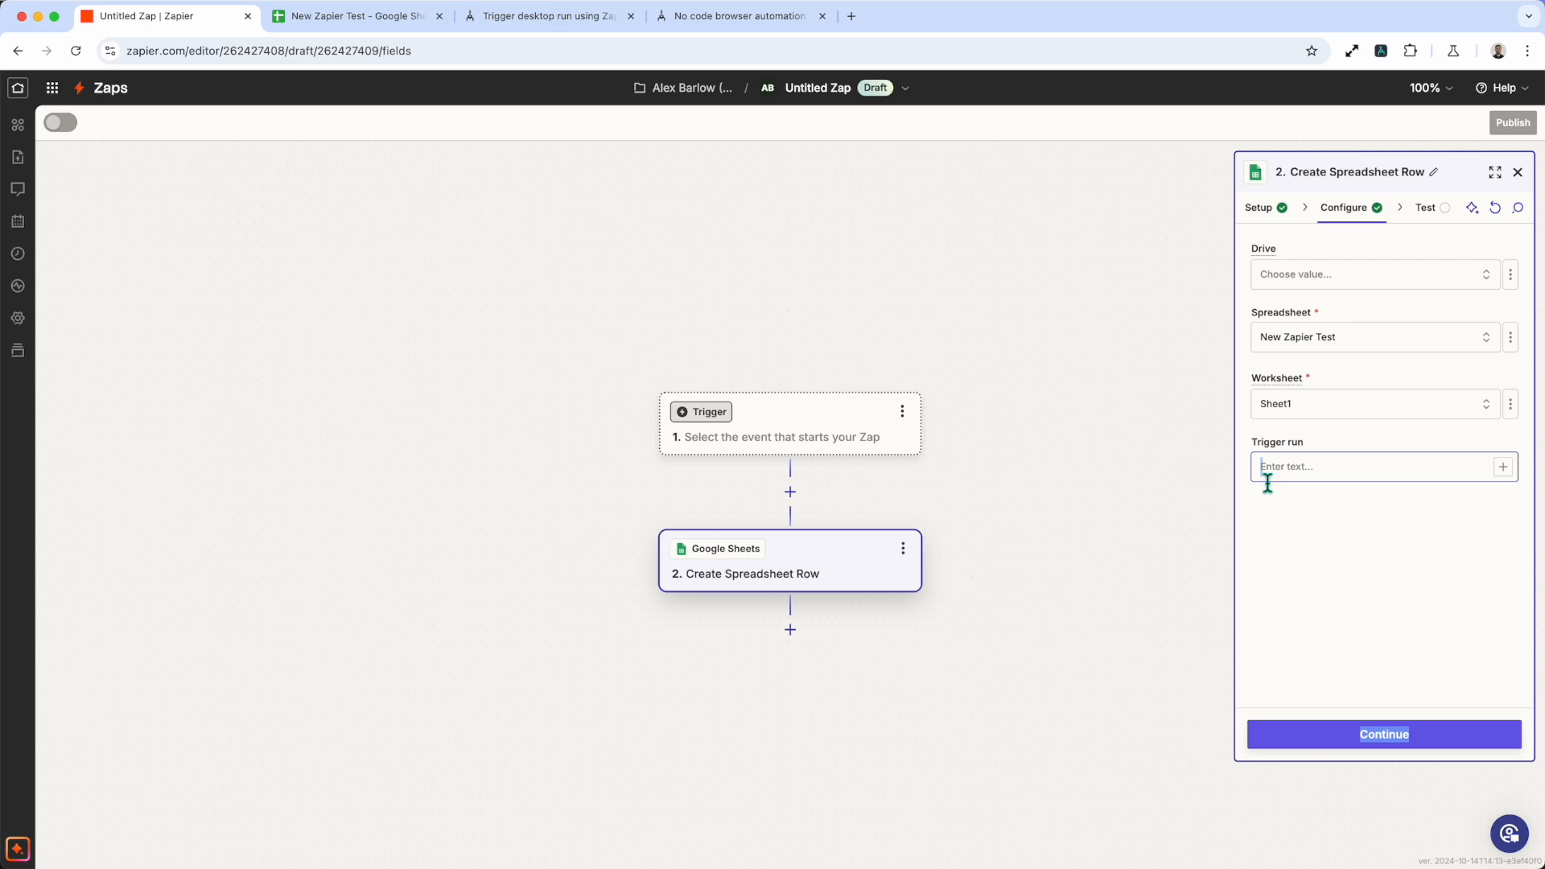
left_click(1281, 474)
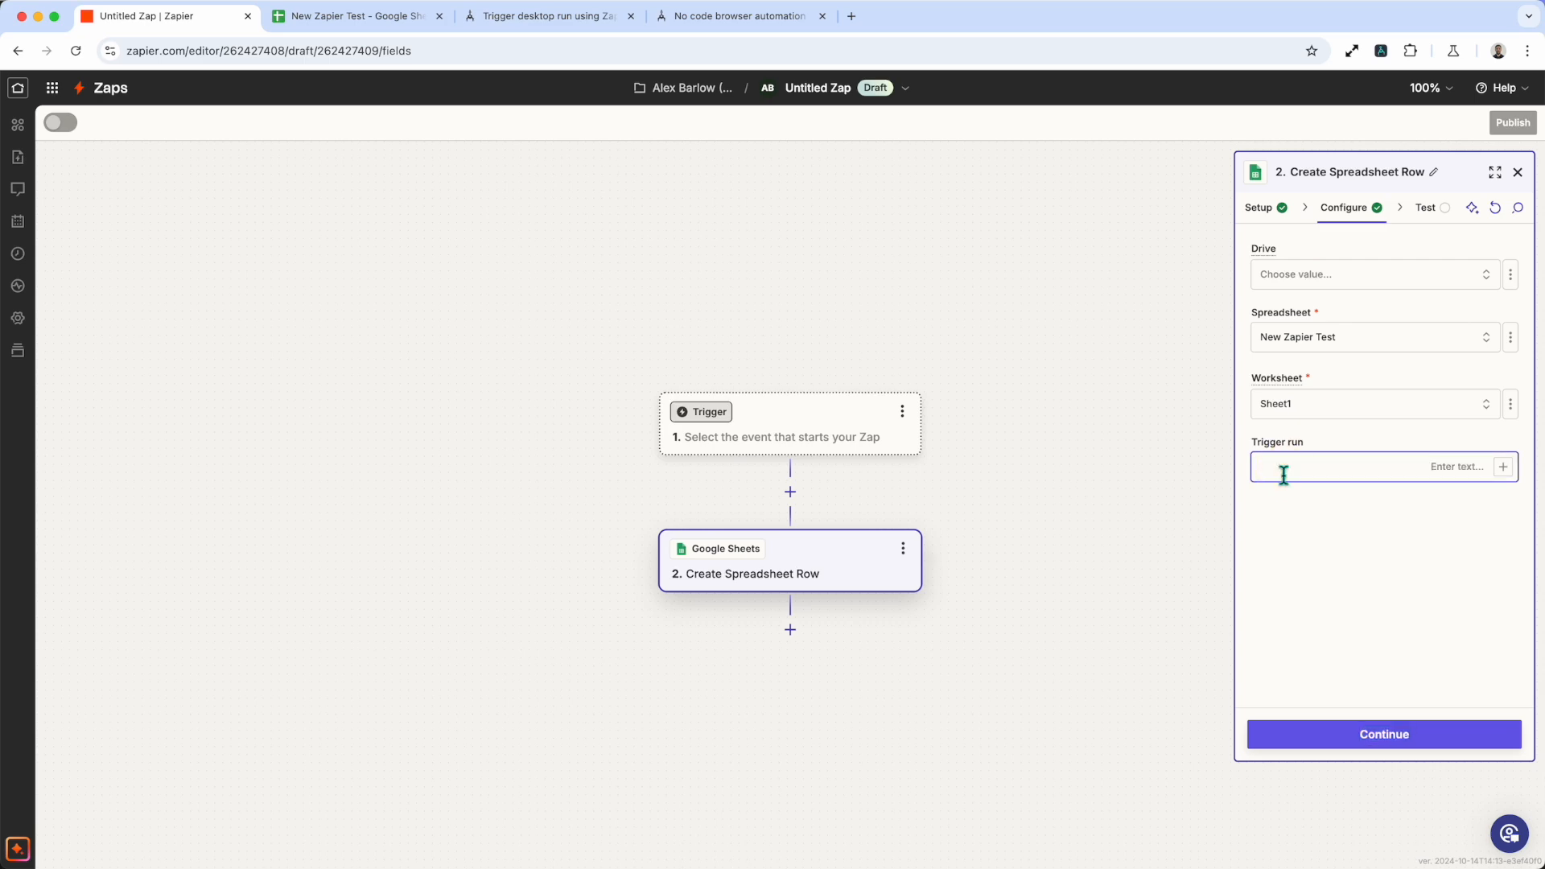
type("Run")
Test the Create Spreadsheet Row action and check the row it writes in the New Zapier Test sheet
left_click(1331, 737)
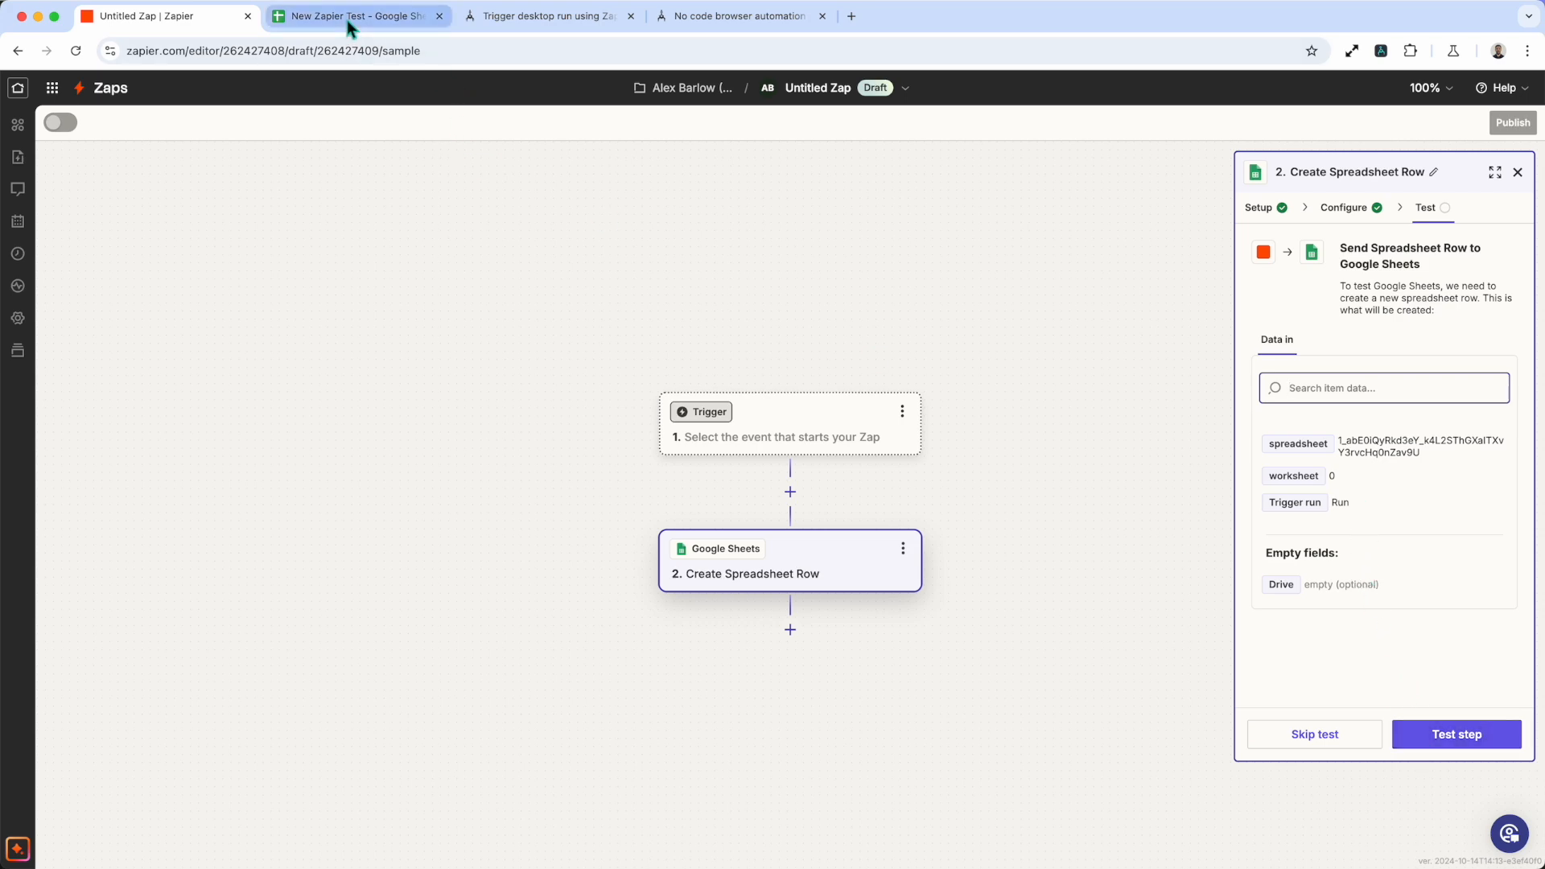
left_click(1459, 742)
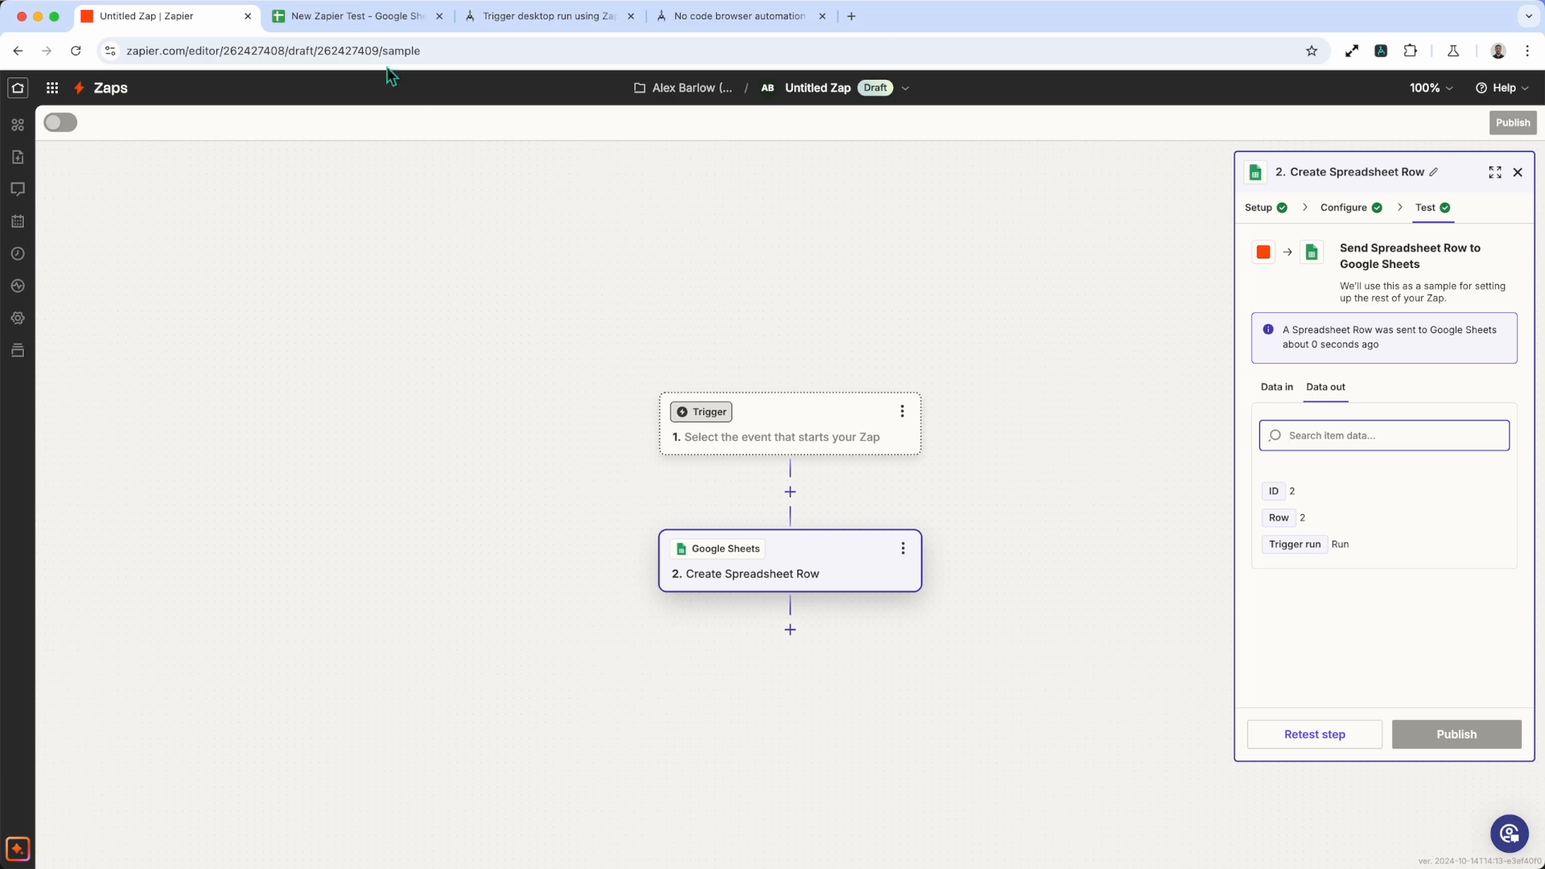
left_click(326, 21)
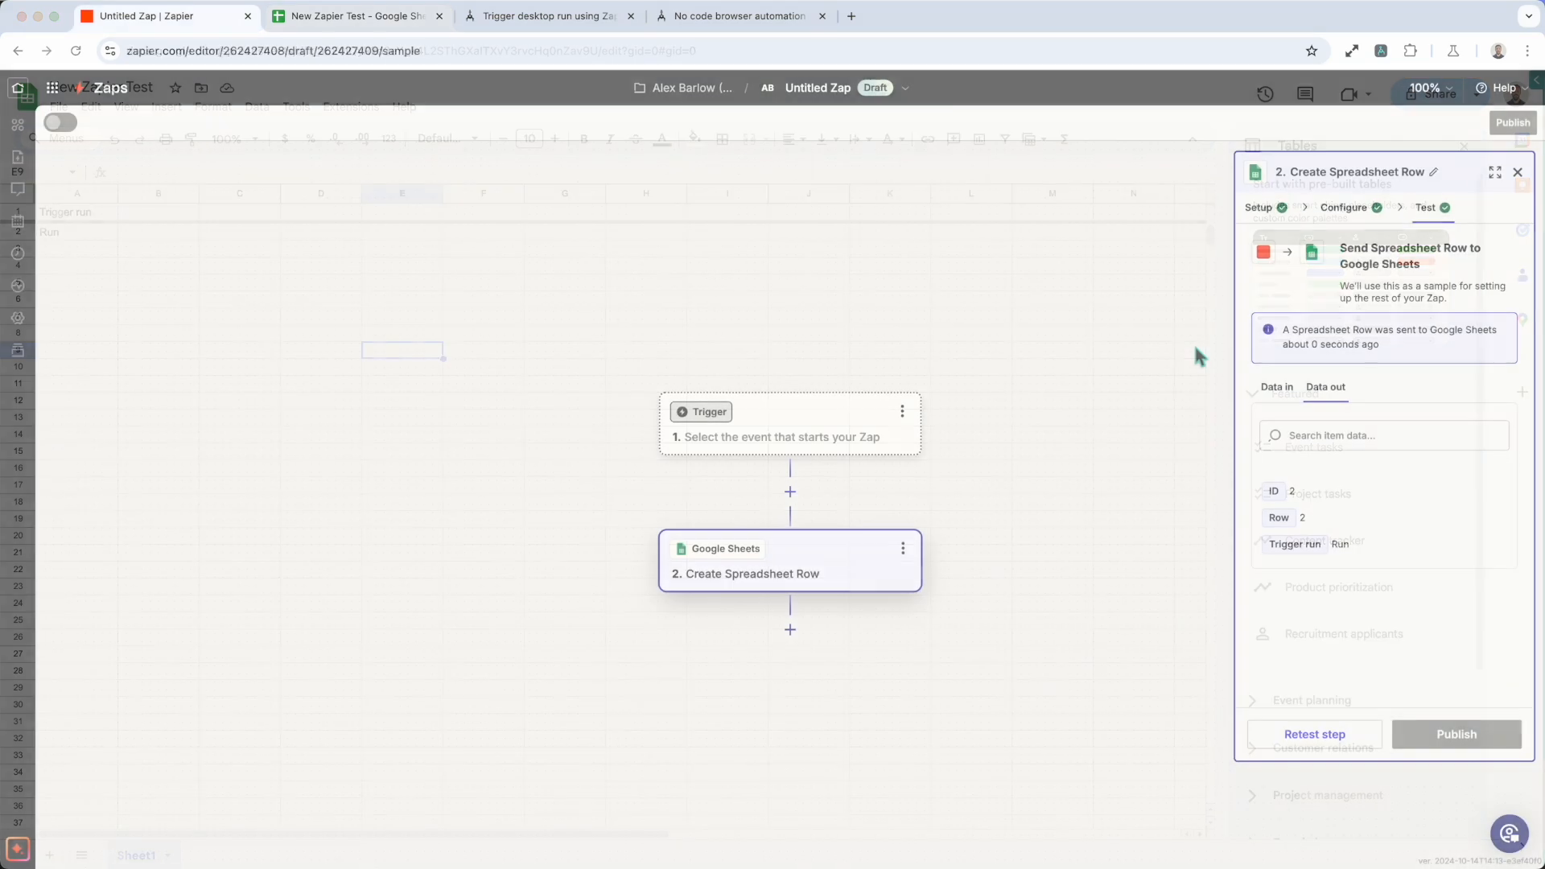
Open the axiom.ai extension and add "Read data from Google Sheet" as the new automation's first step
left_click(1365, 70)
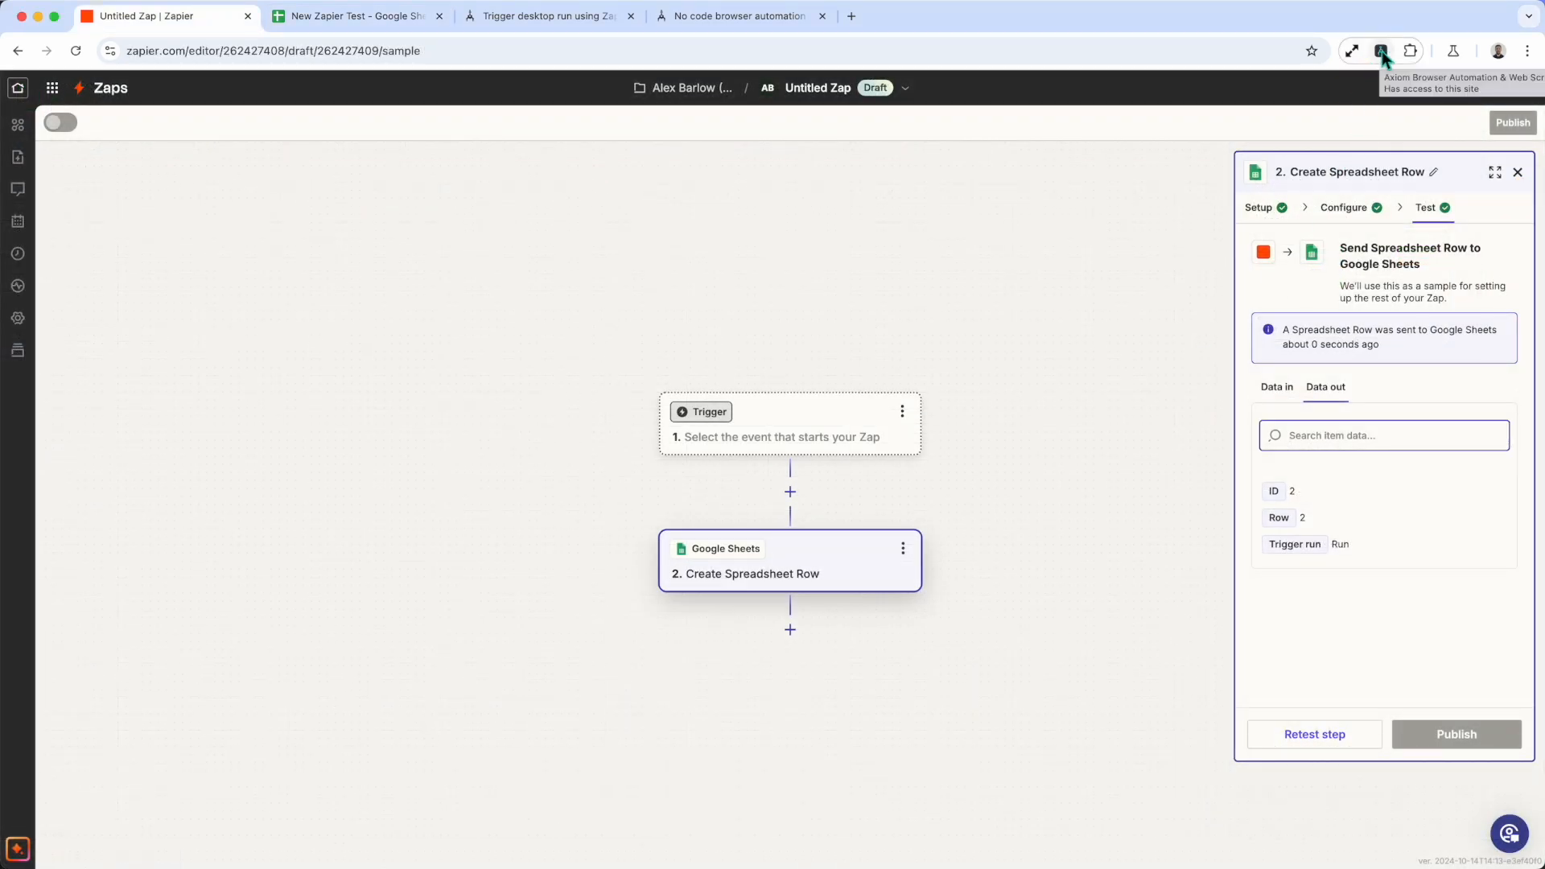
left_click(1381, 52)
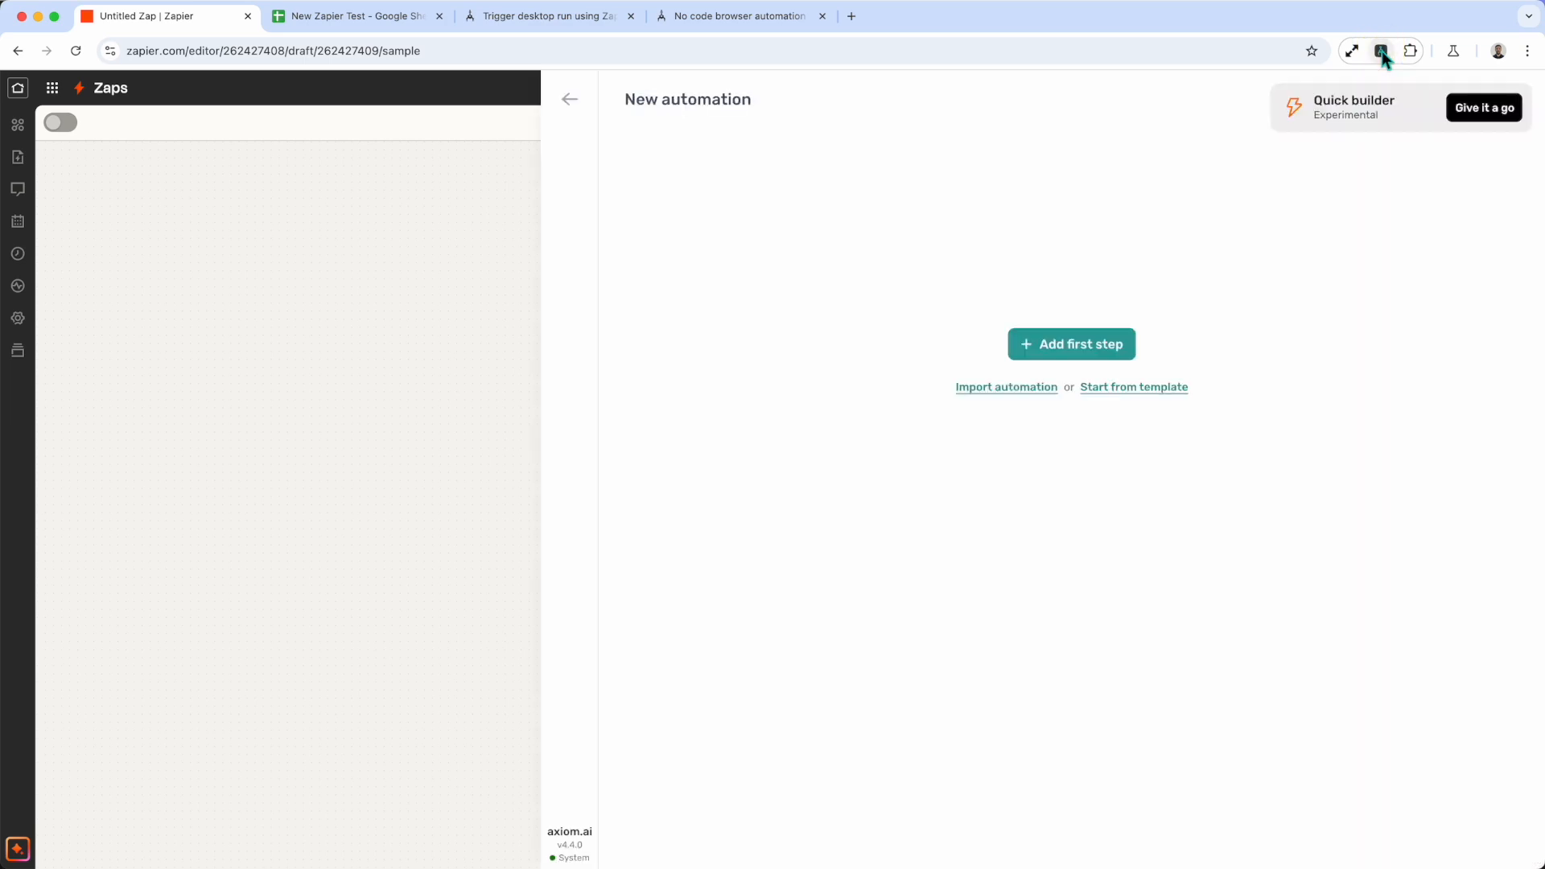
left_click(1080, 342)
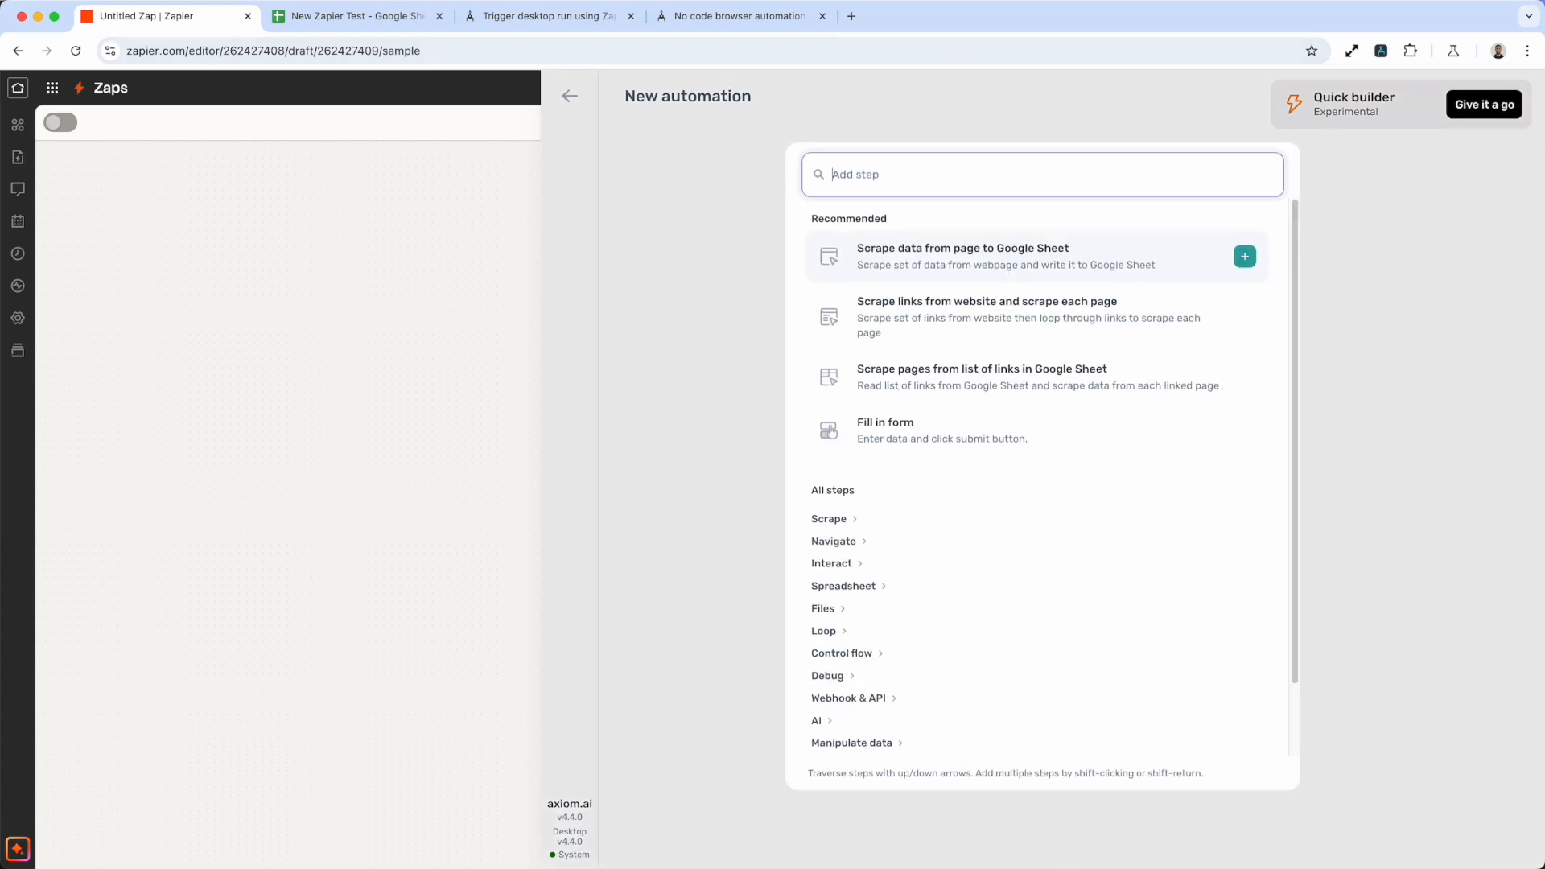
type("read")
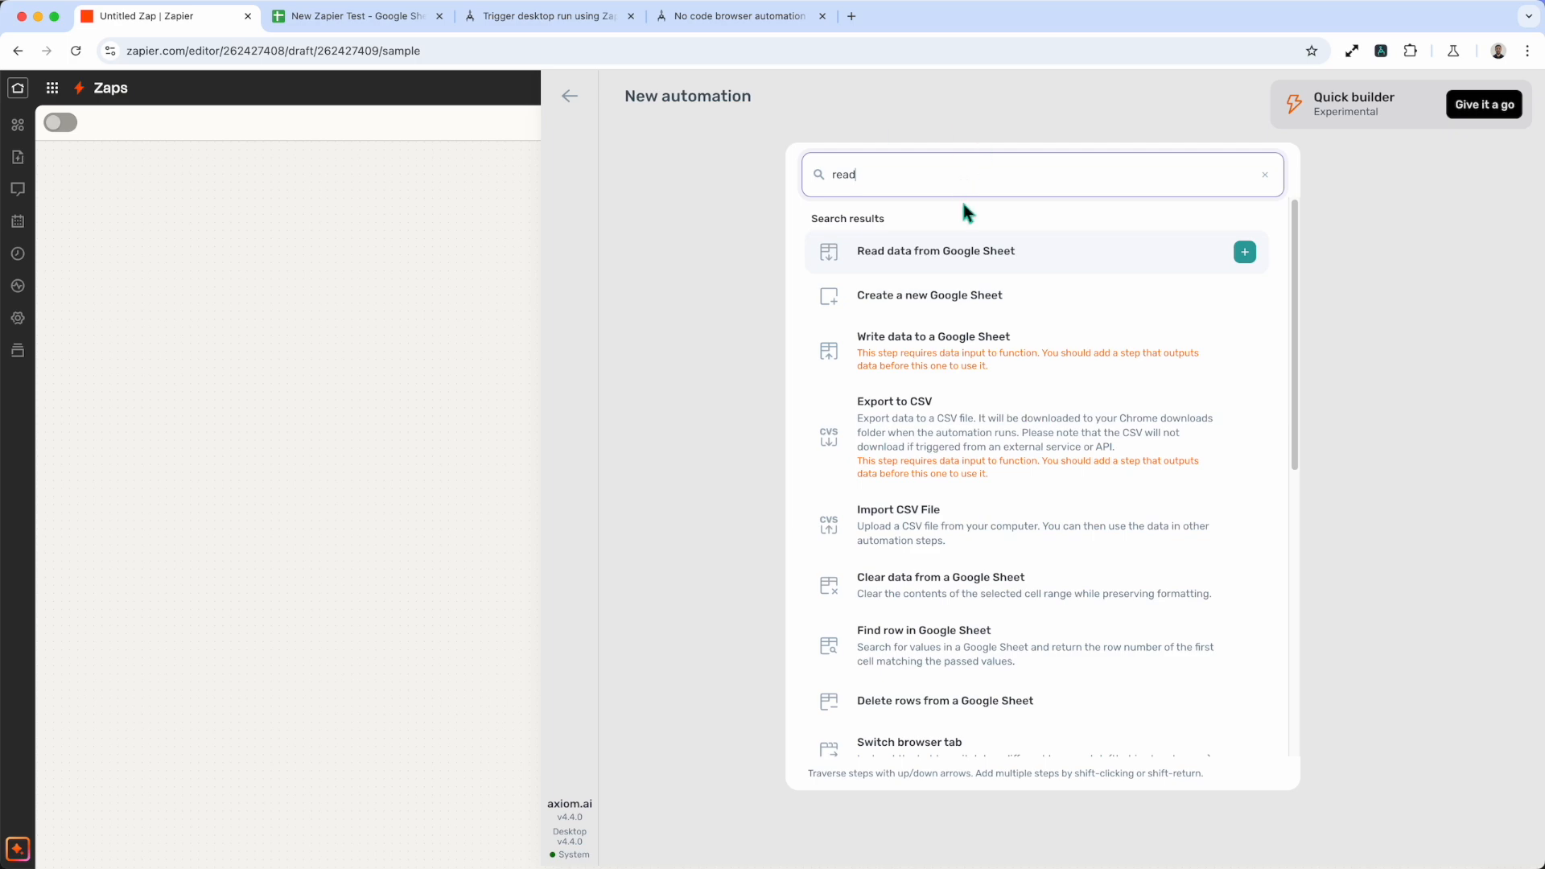
left_click(968, 258)
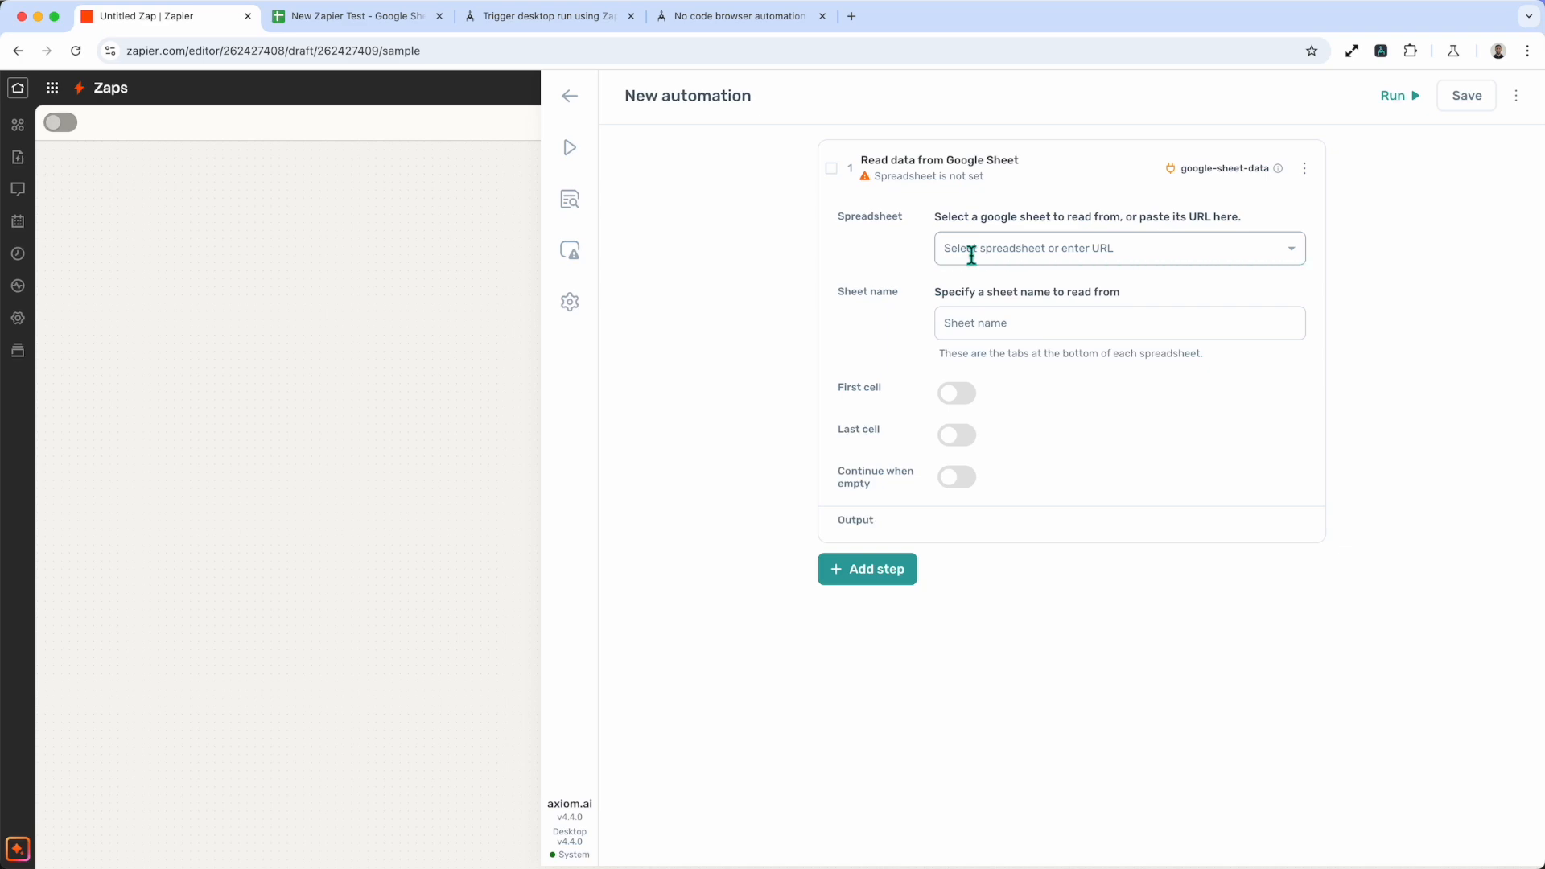
Set the read step's spreadsheet to New Zapier Test and its sheet name to Sheet1, and check the output data
left_click(972, 256)
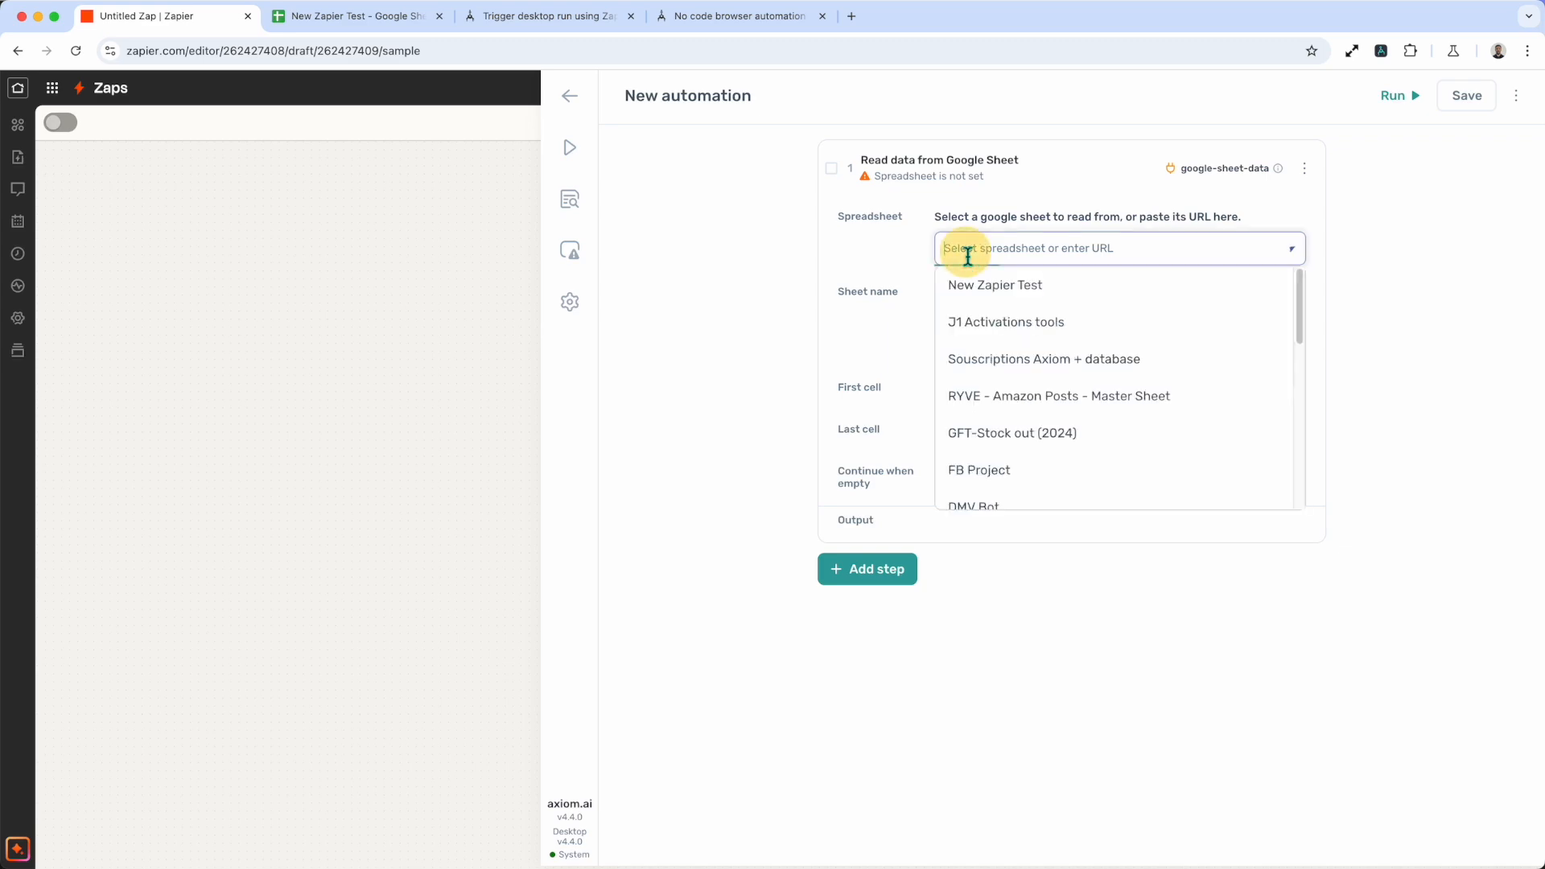
left_click(1023, 286)
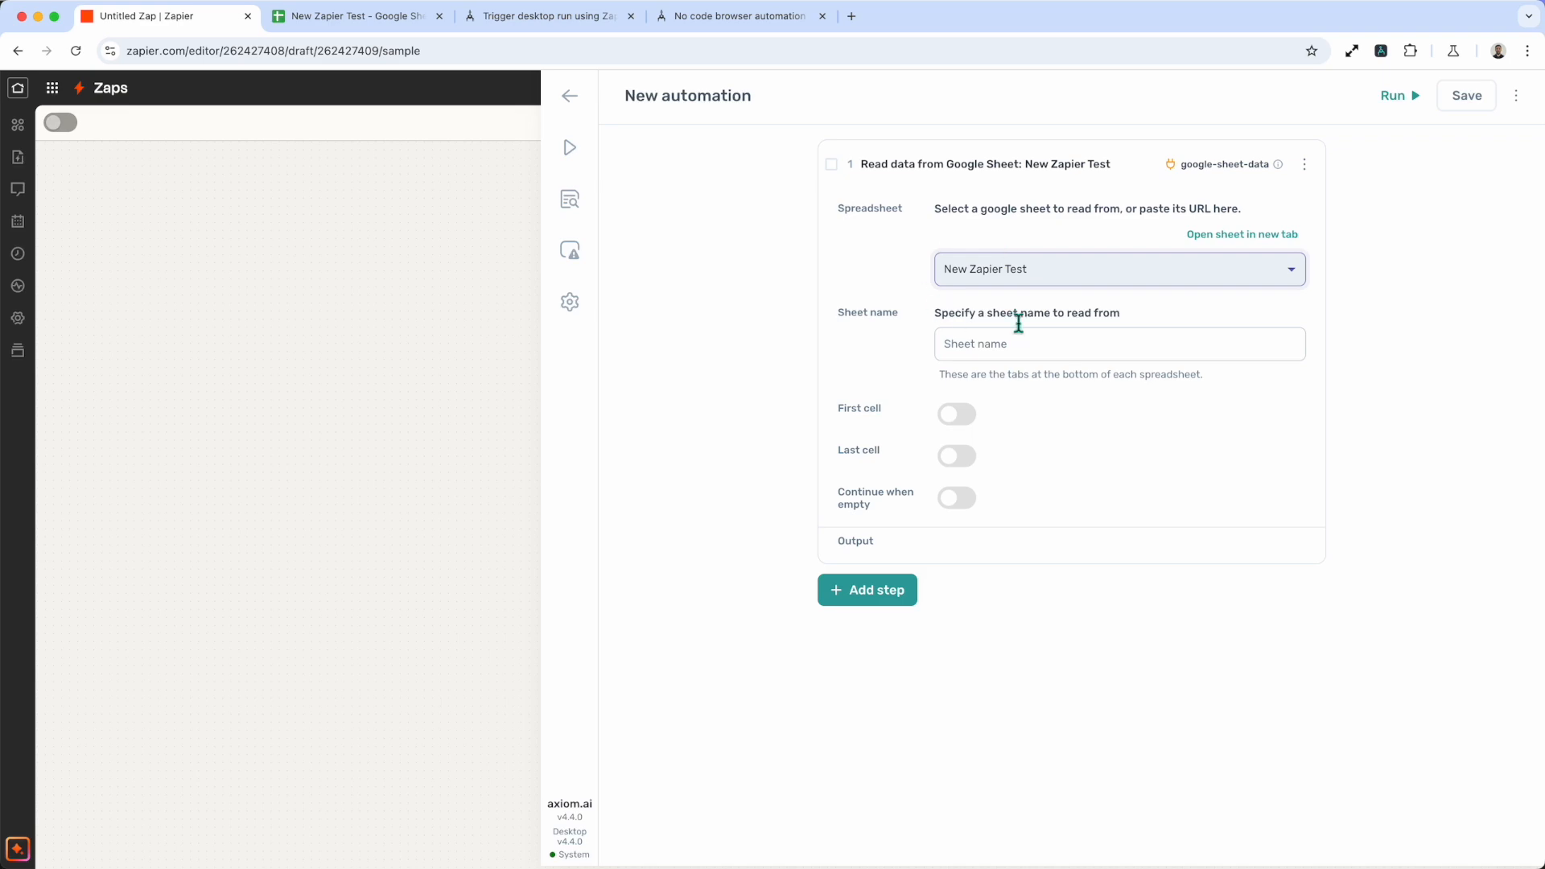
left_click(980, 353)
left_click(1030, 389)
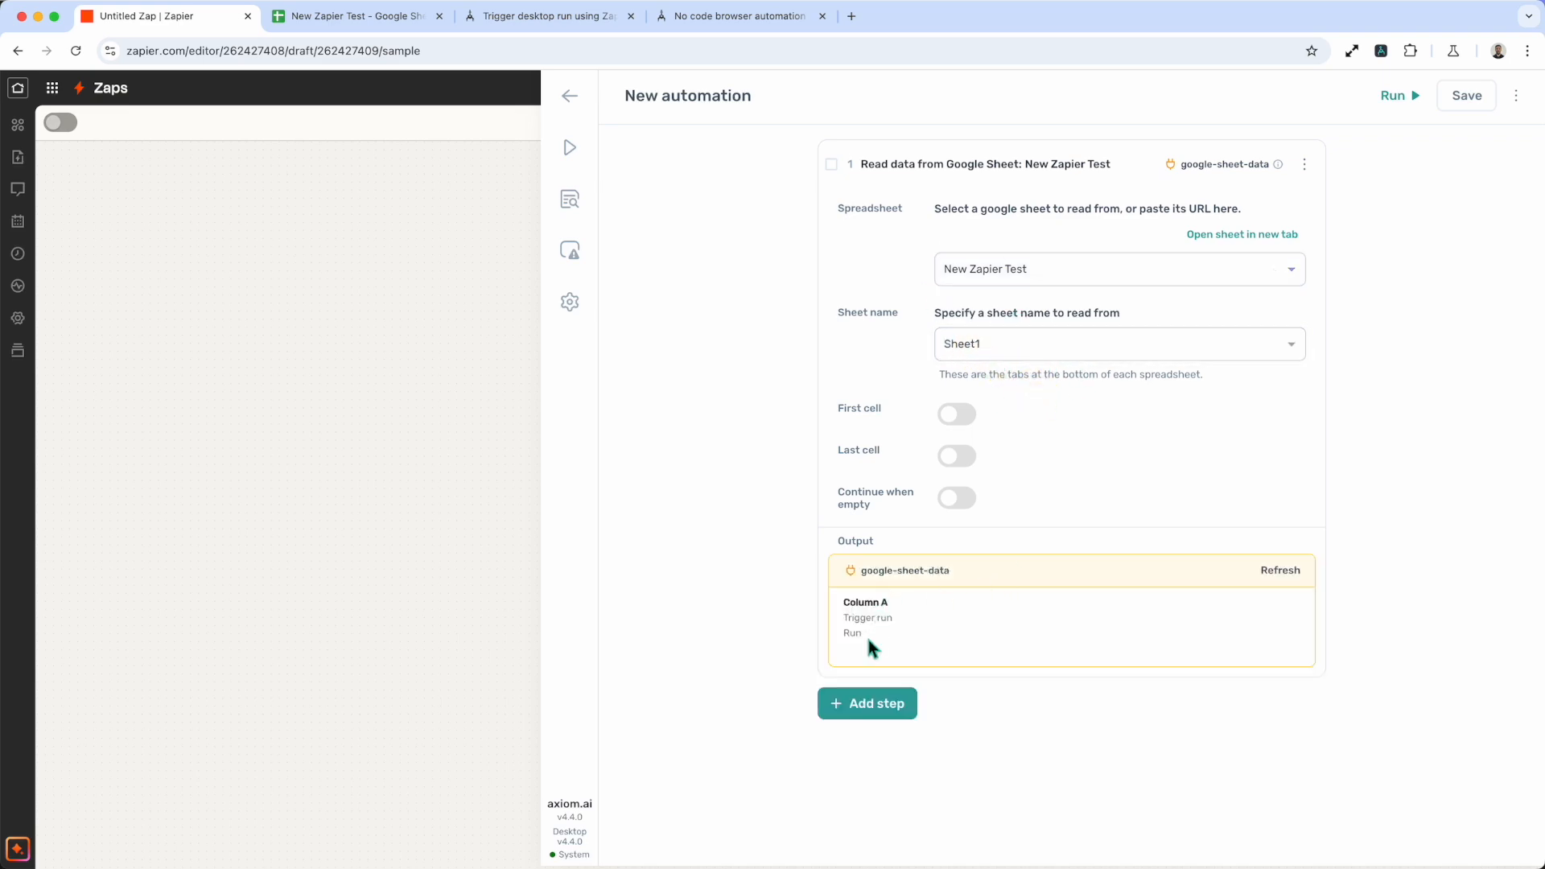
left_click_drag(850, 638, 846, 622)
left_click(916, 631)
Enable the First cell option of the read step and set it to A2
left_click(952, 419)
left_click(947, 500)
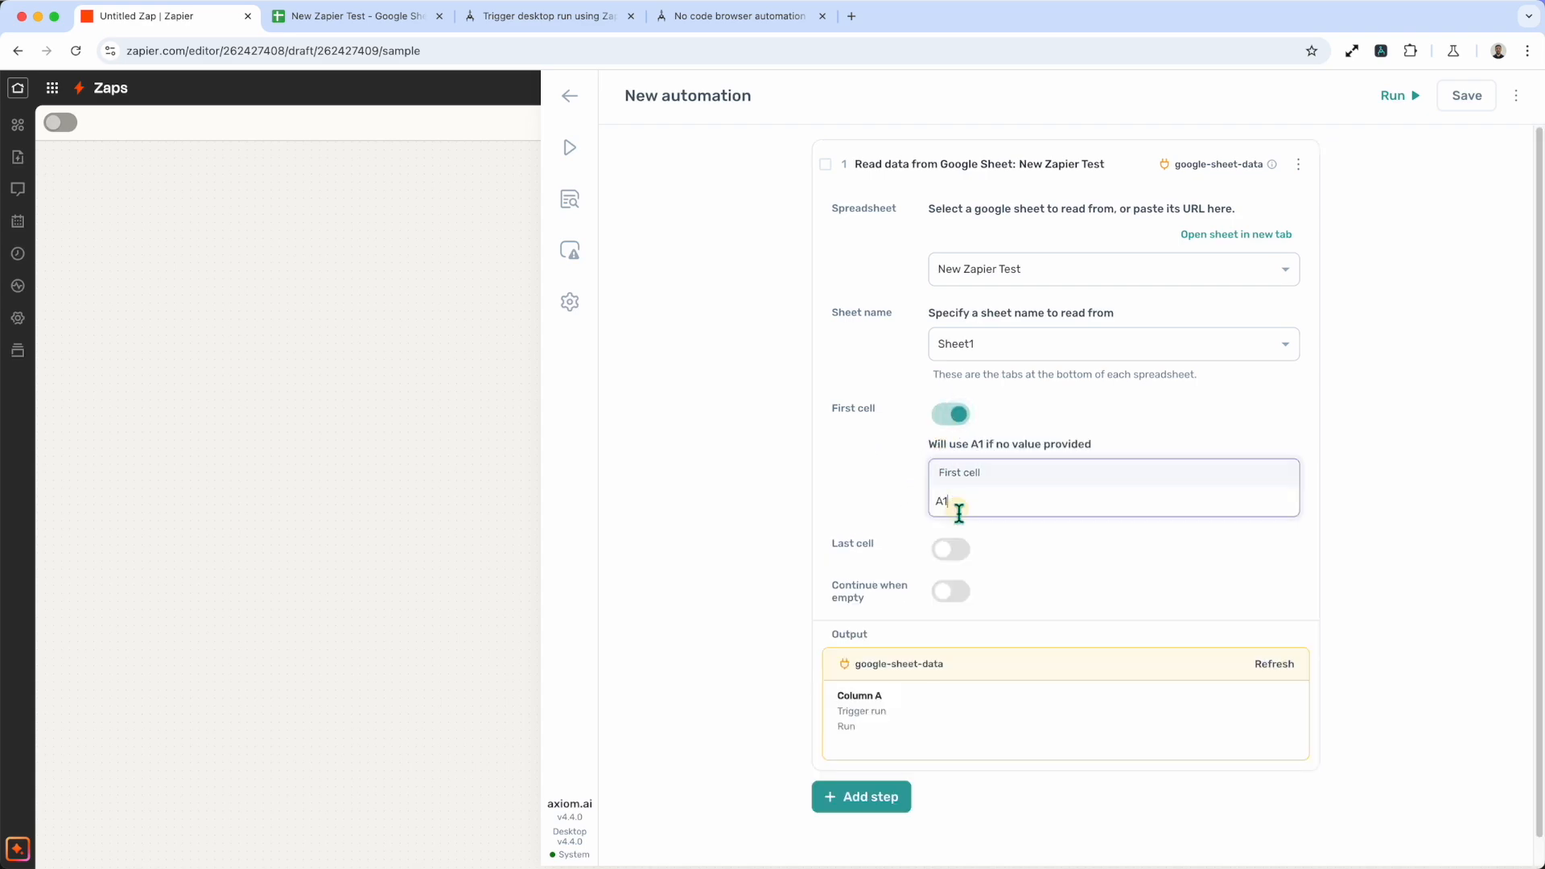
key("BackSpace")
type("2")
Enable the Last cell option of the read step, set it to A2 and collapse the step
left_click(958, 556)
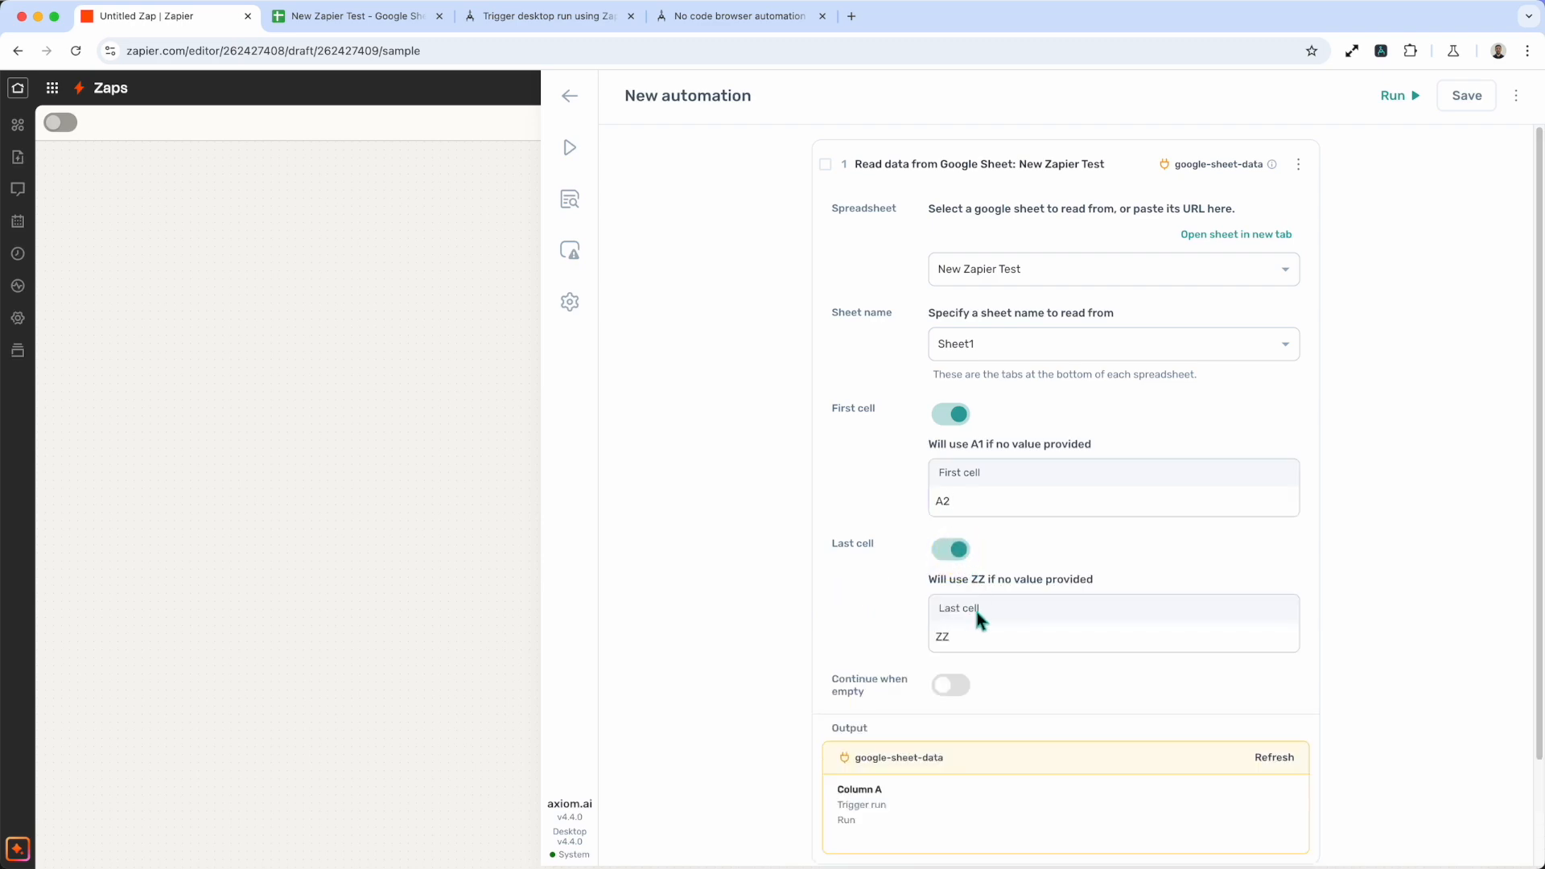
left_click(958, 636)
double_click(959, 636)
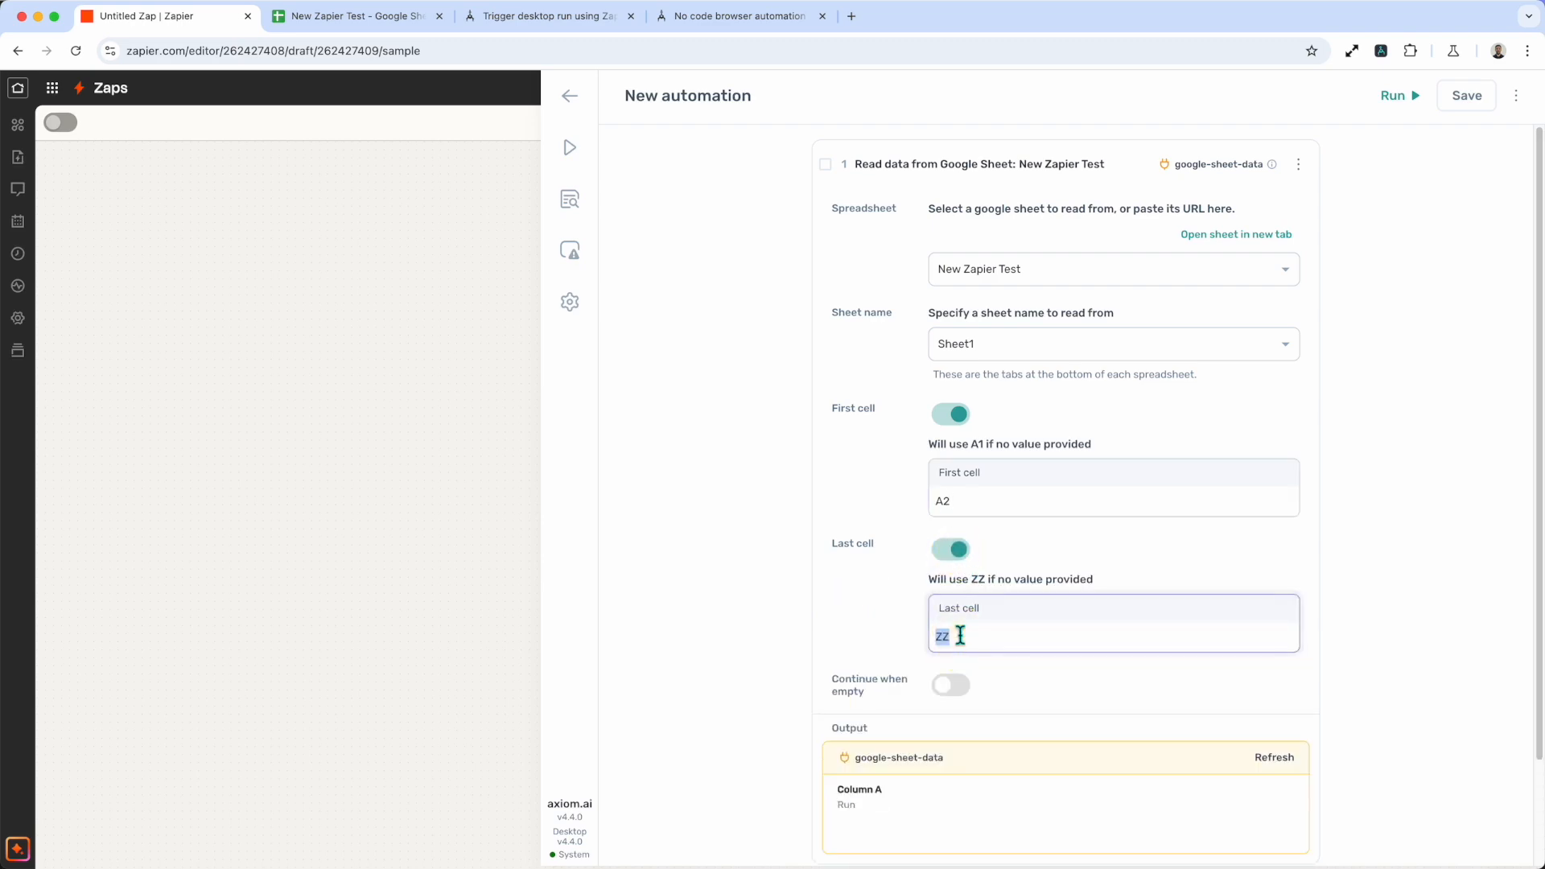
type("A2")
left_click(1143, 161)
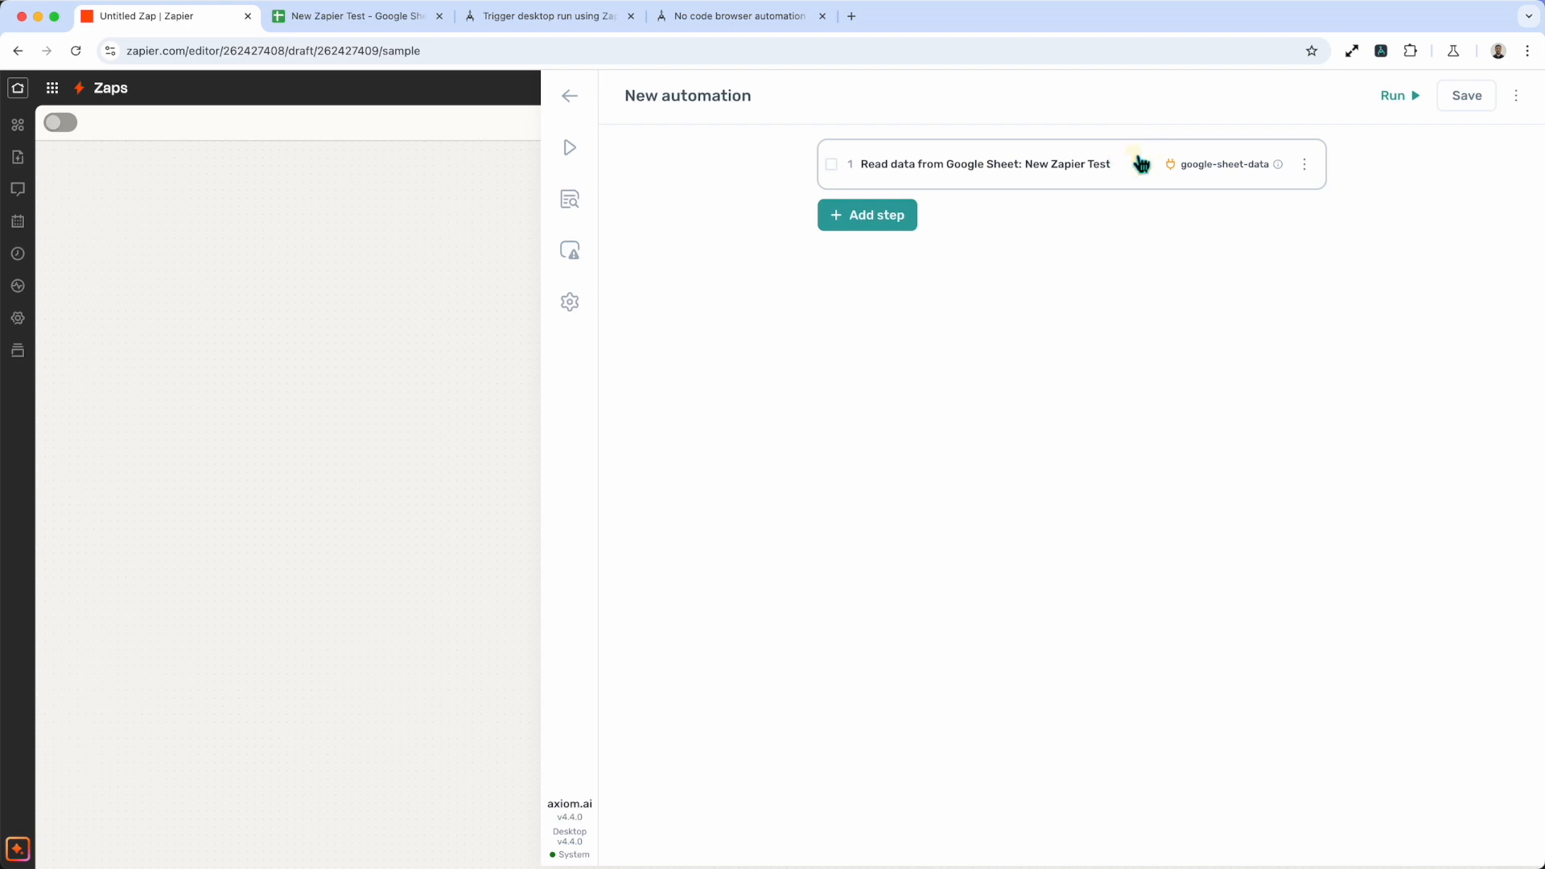
Add "Delete rows from a Google Sheet" as the automation's second step
left_click(907, 217)
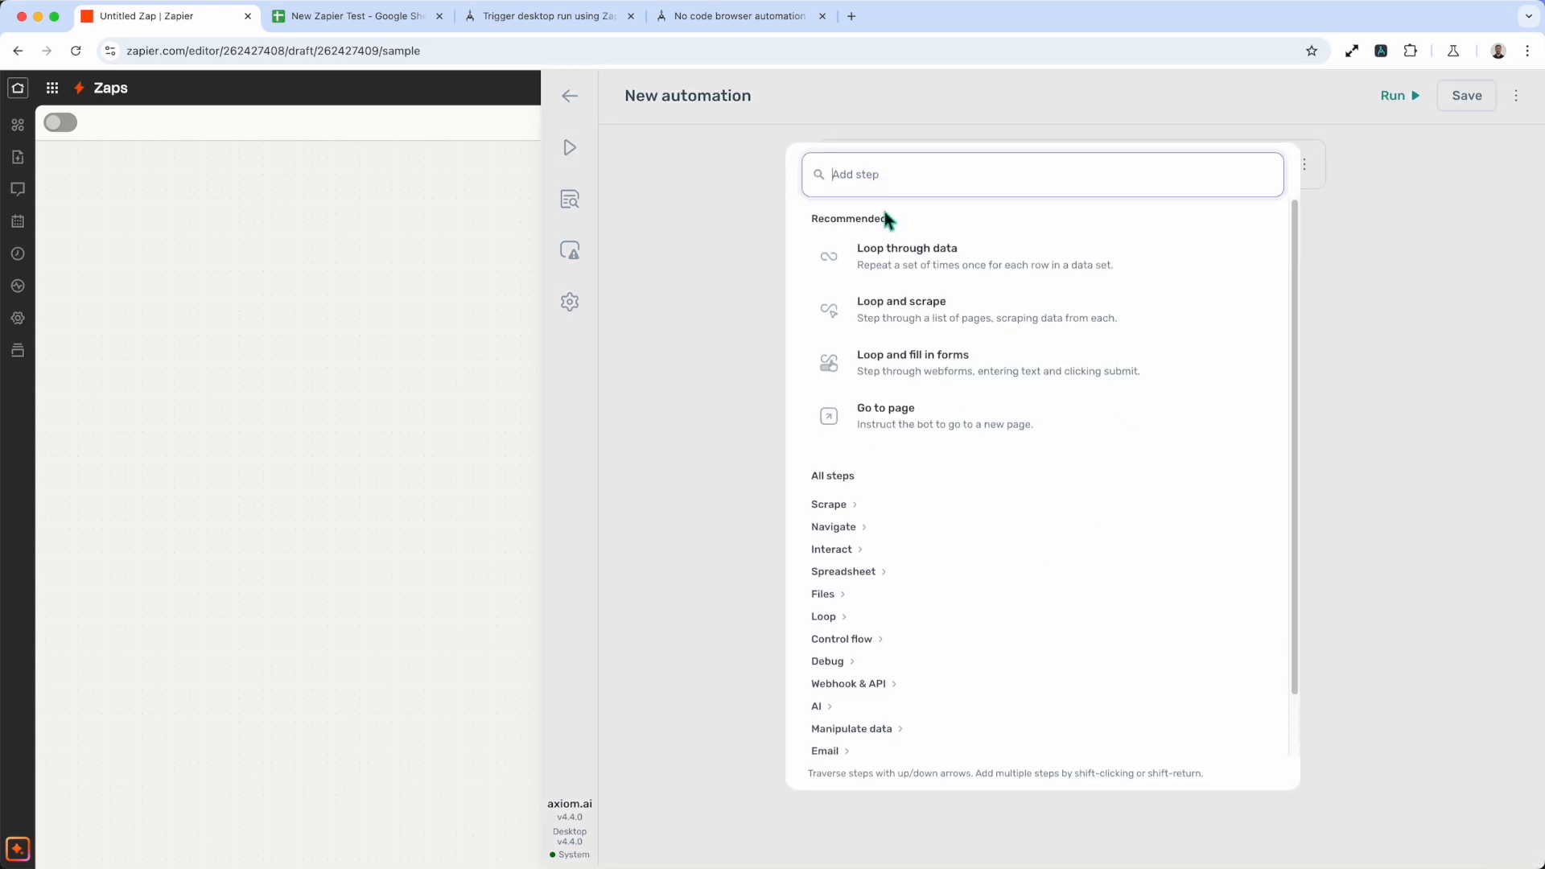
type("delete")
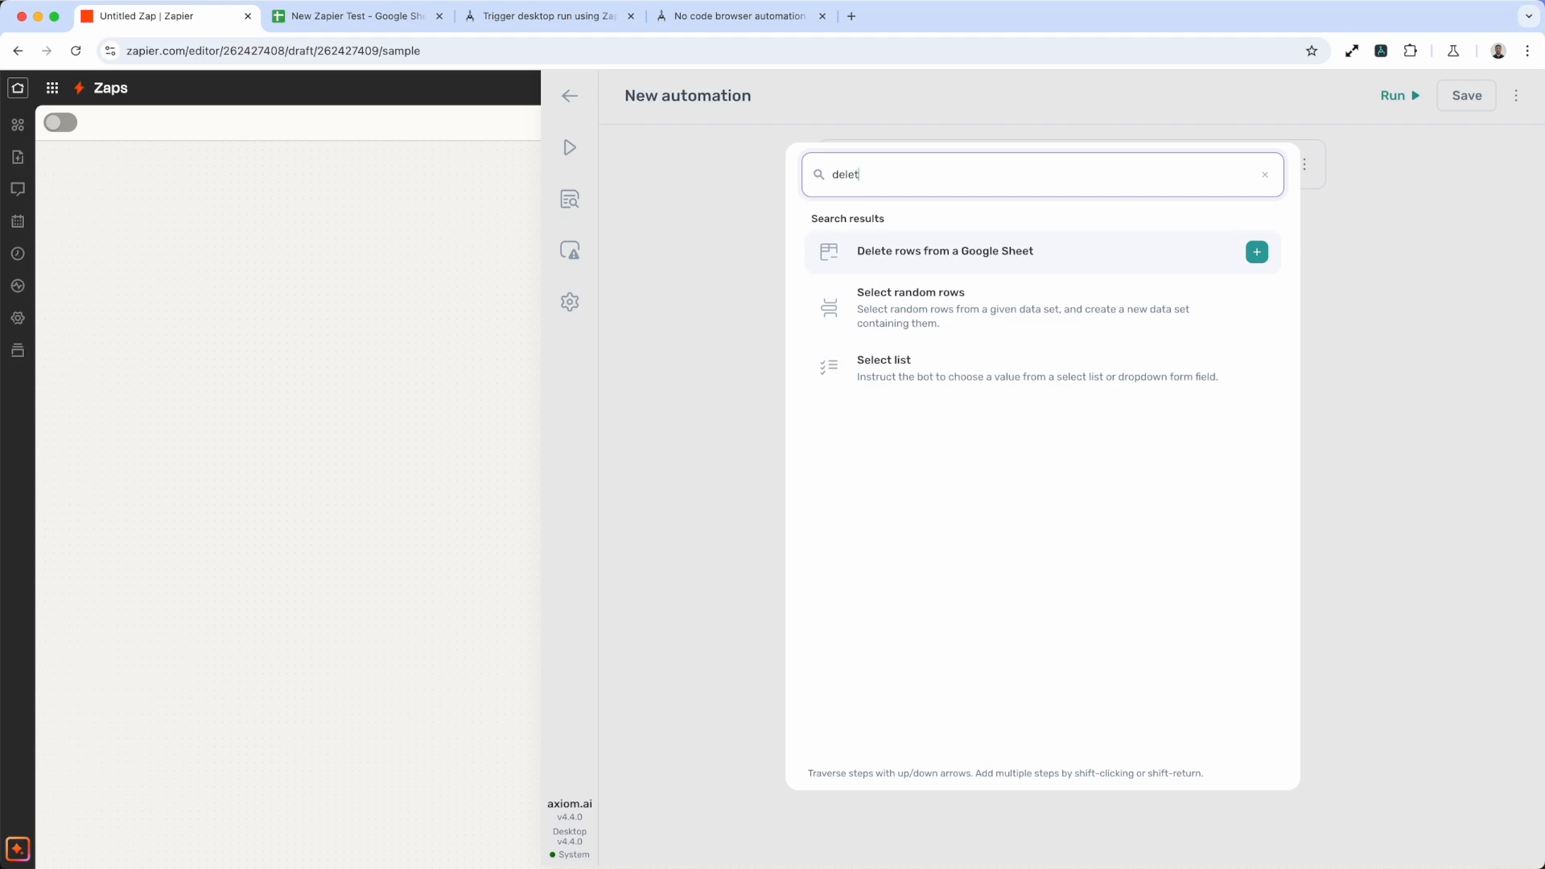
left_click(945, 248)
Set both the first and the last row to delete to 2 in the delete step
left_click(1011, 569)
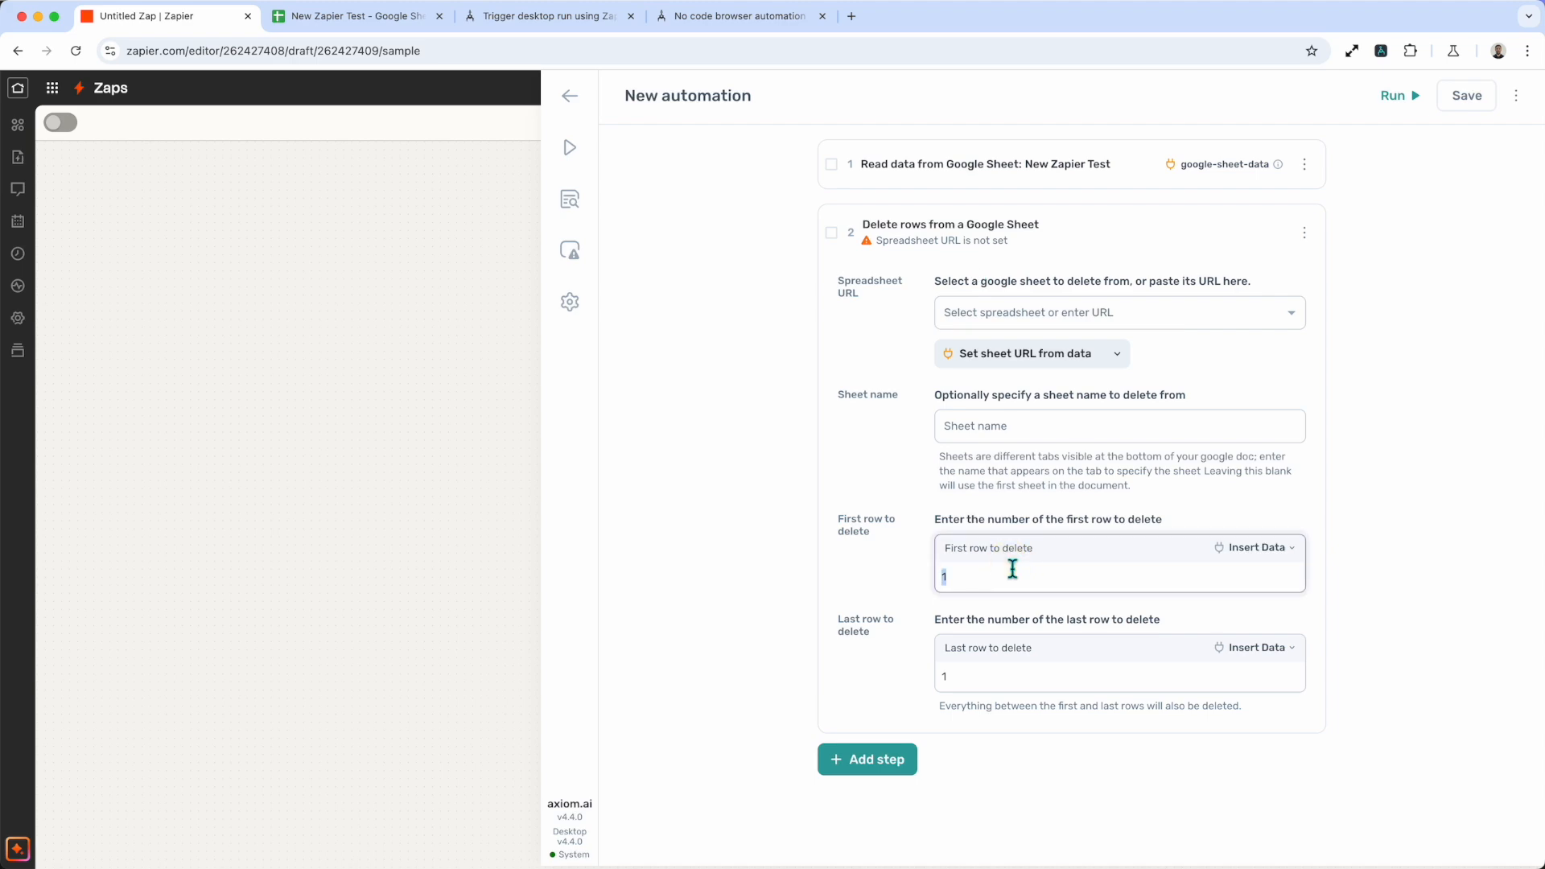
type("2")
left_click(980, 676)
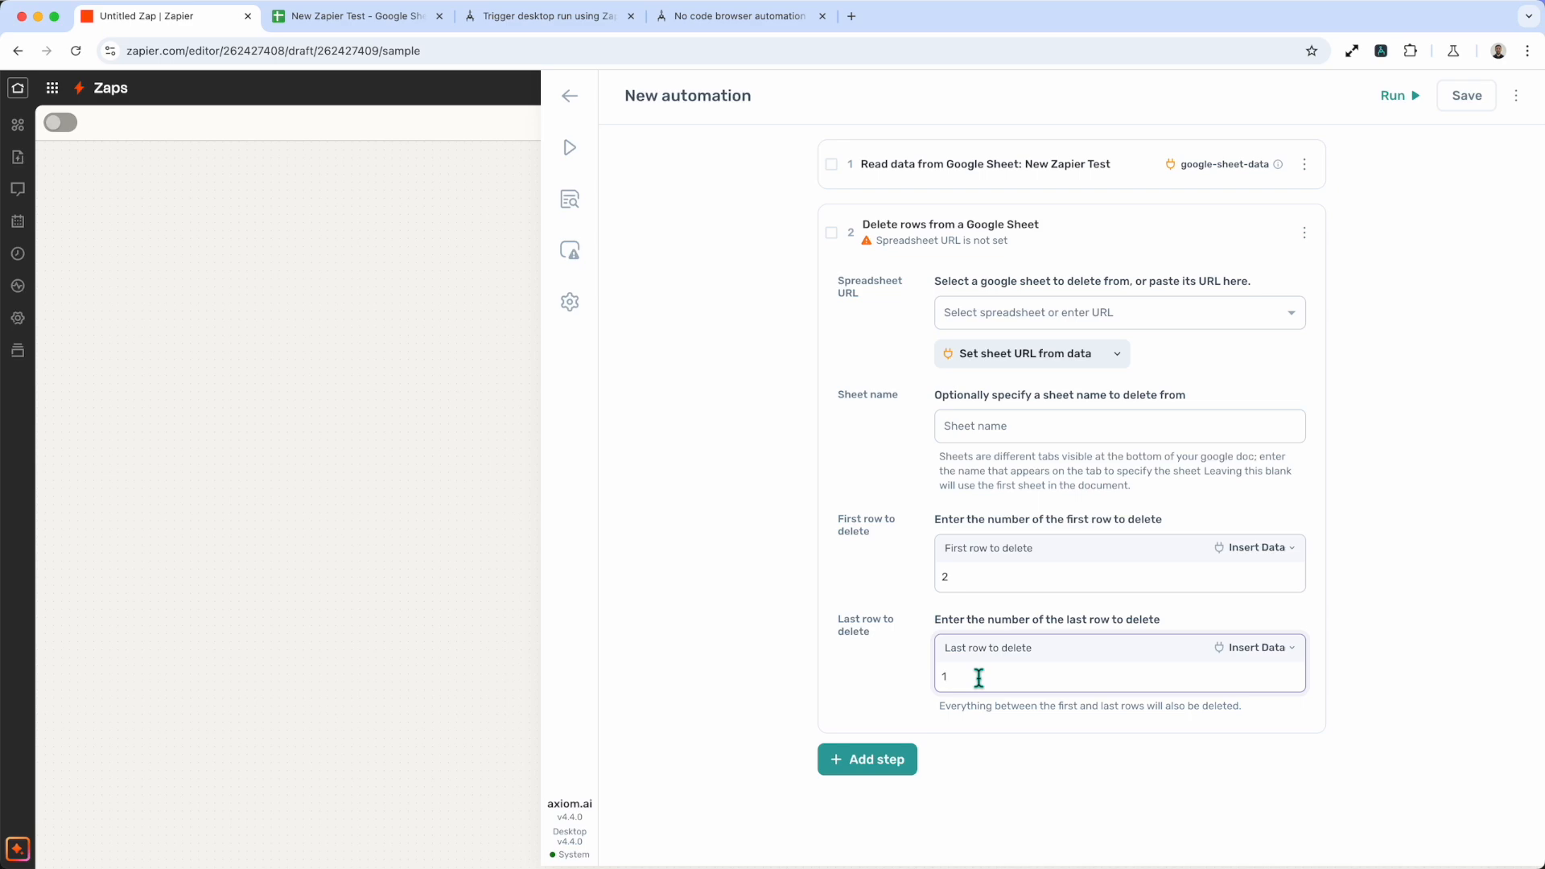
key("BackSpace")
type("2")
Set the delete step's spreadsheet to New Zapier Test and its sheet name to Sheet1, and collapse the step
left_click(1067, 306)
left_click(1056, 347)
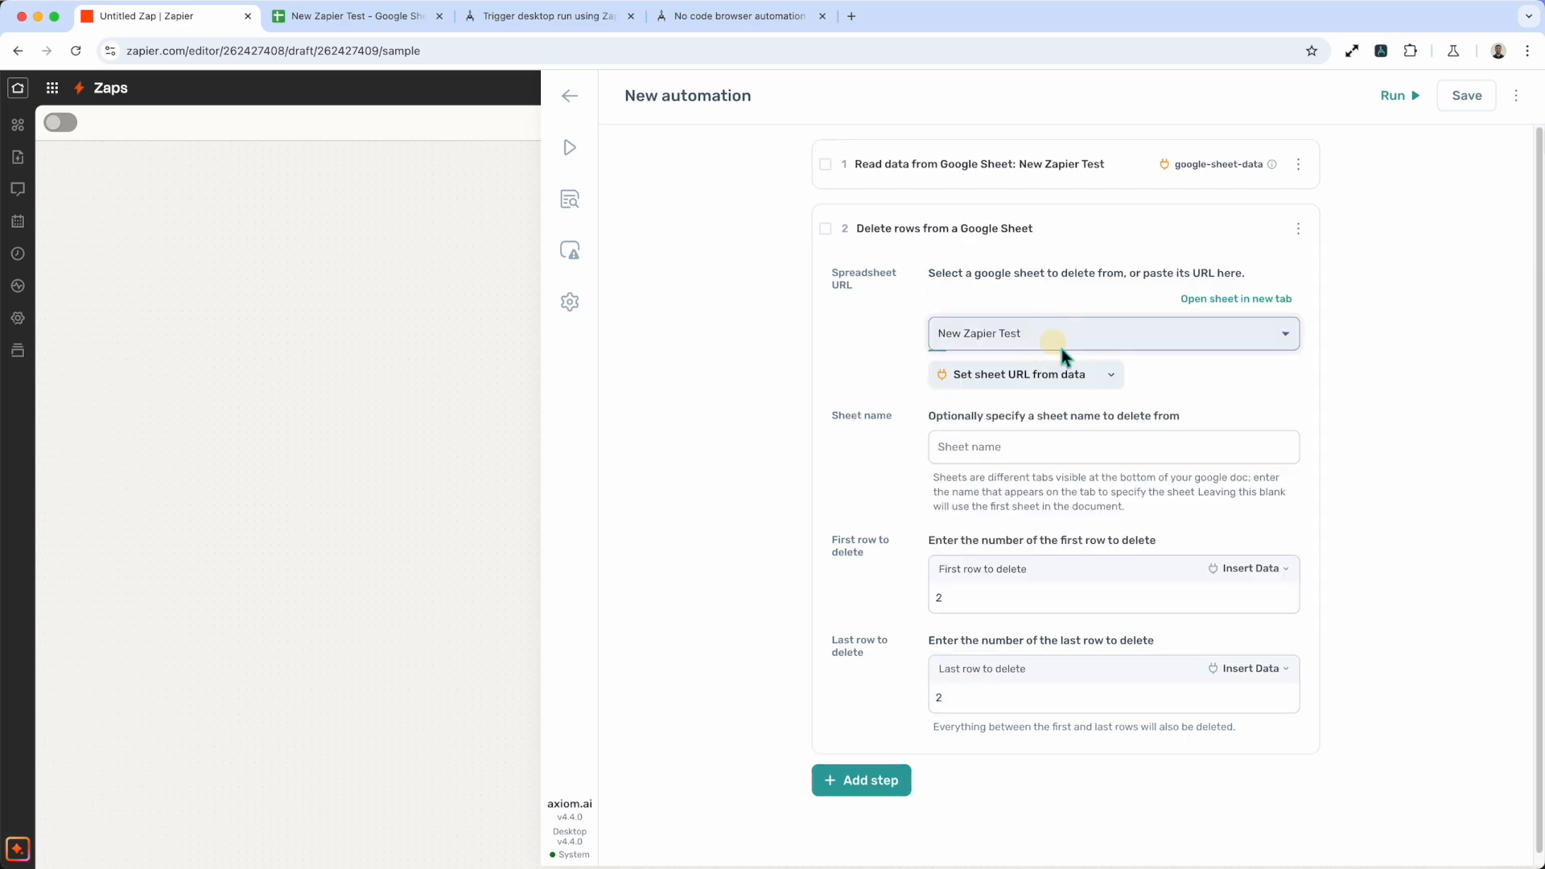
left_click(1021, 496)
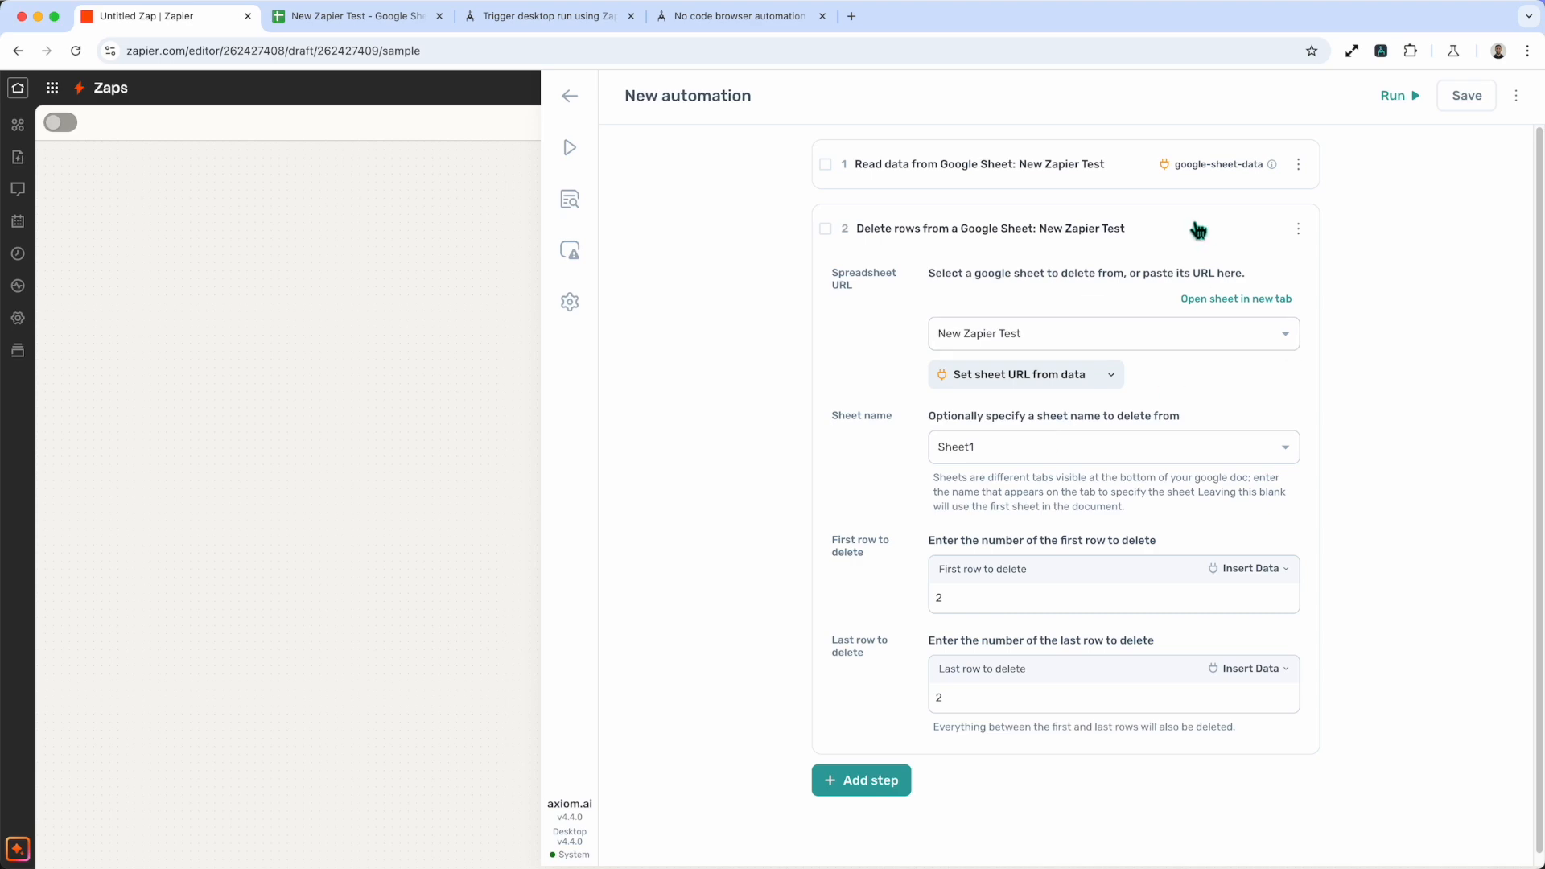
left_click(1199, 231)
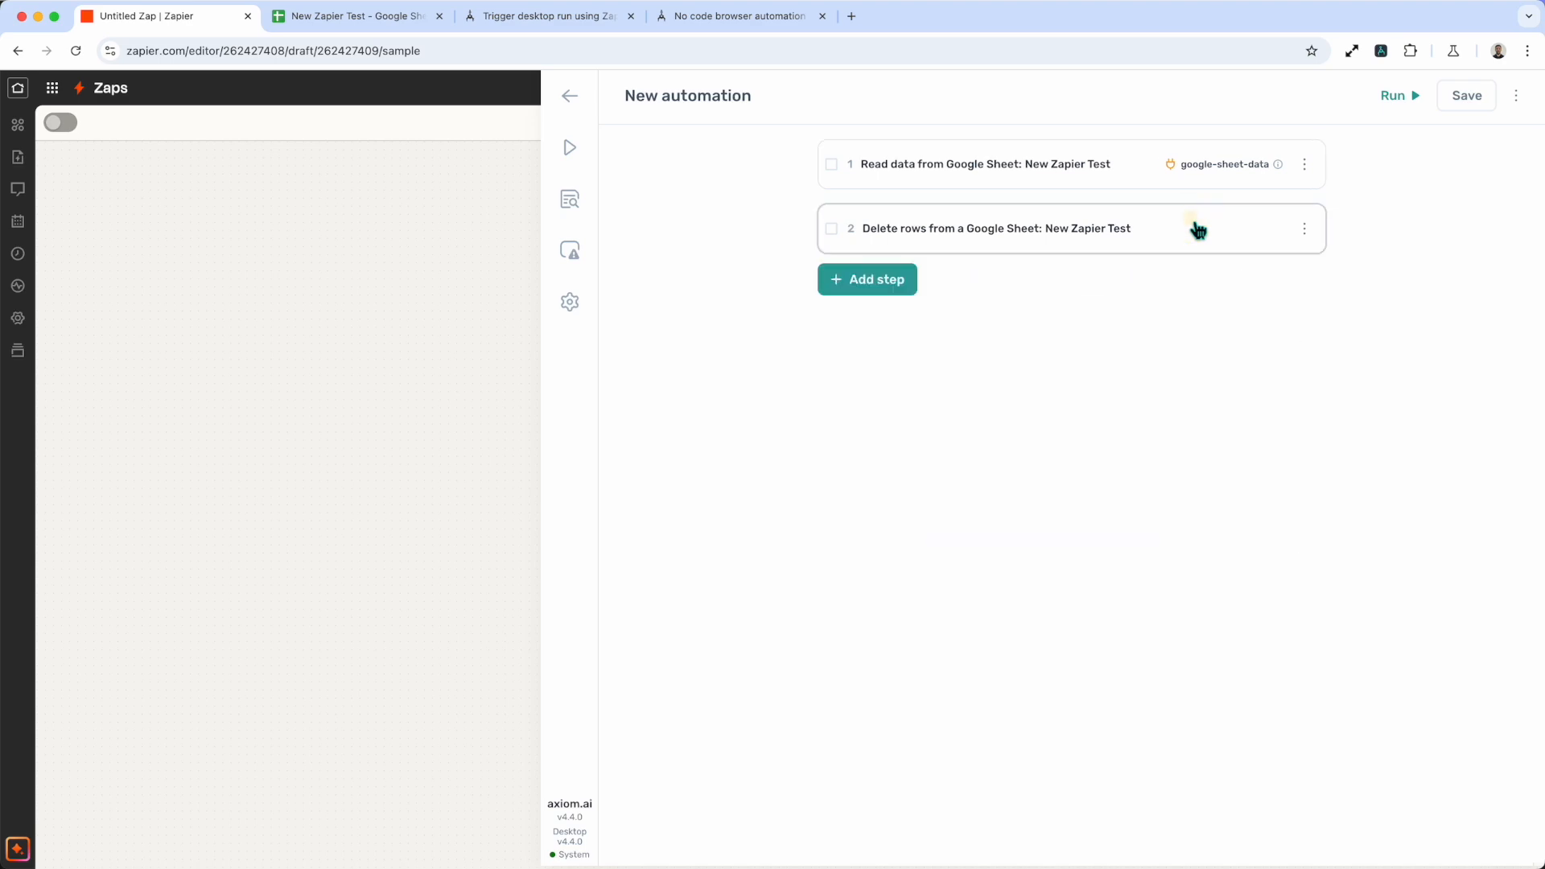
Enable the automation's schedule in its settings, with a start date of October 17, 2024 and a start time of 4:04 PM
left_click(572, 303)
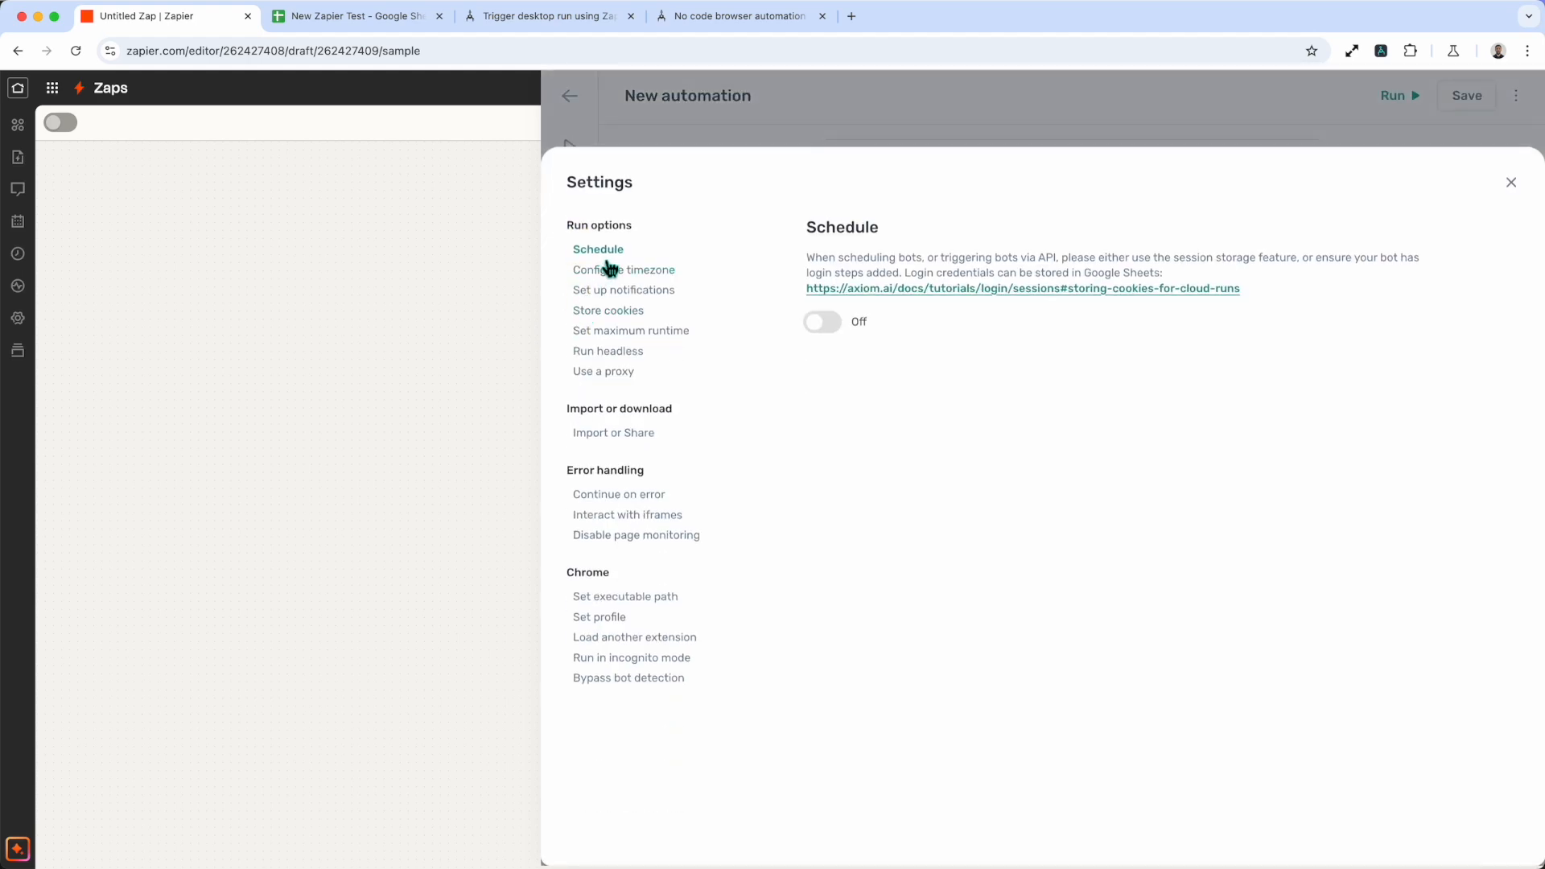
left_click(823, 323)
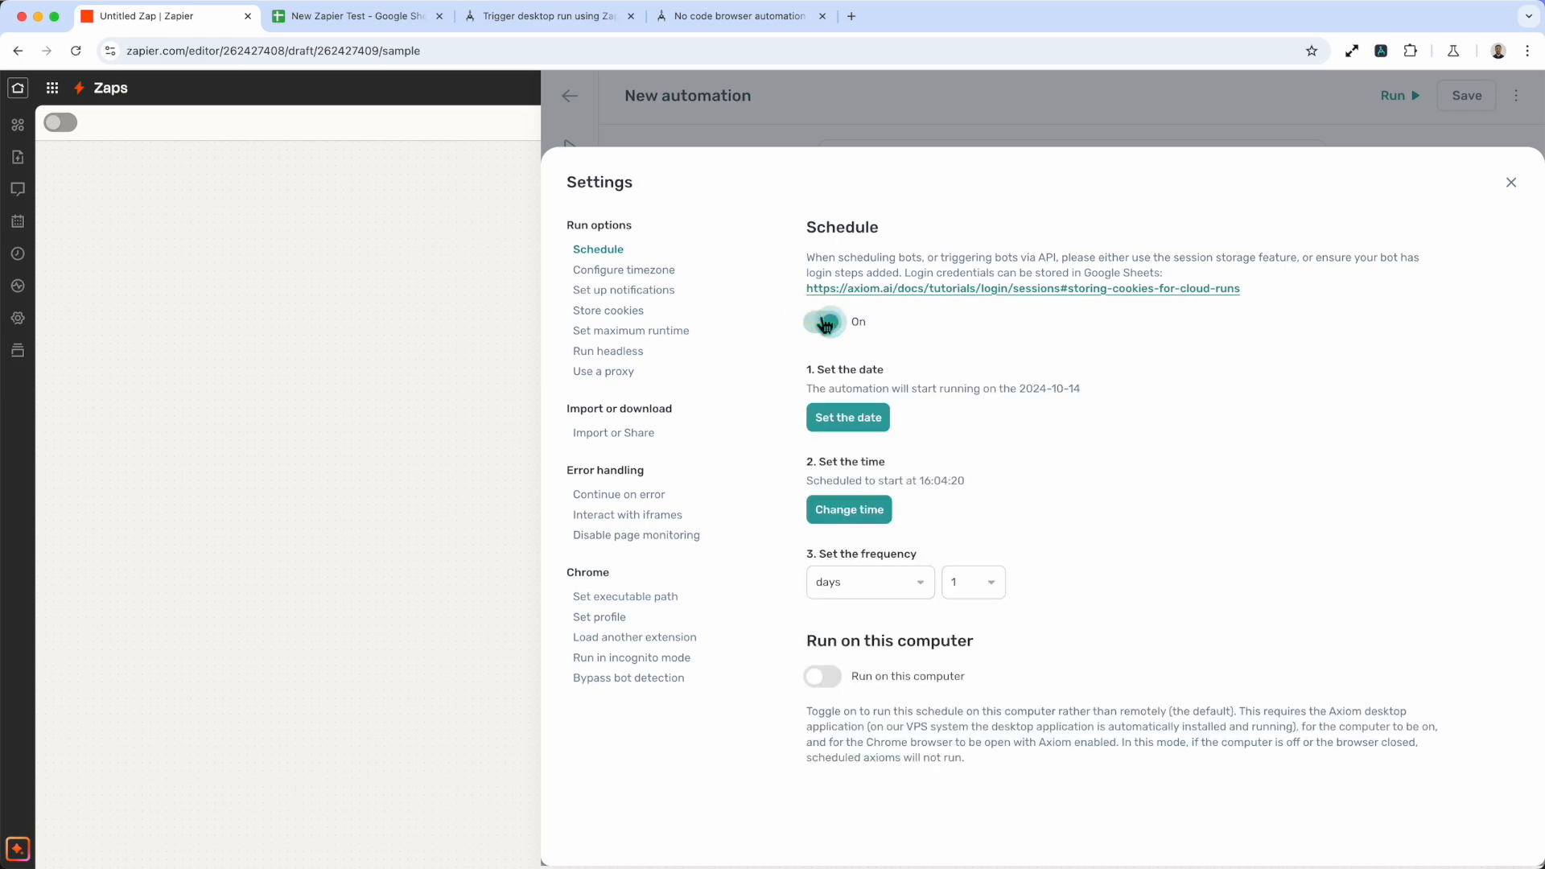
left_click(873, 423)
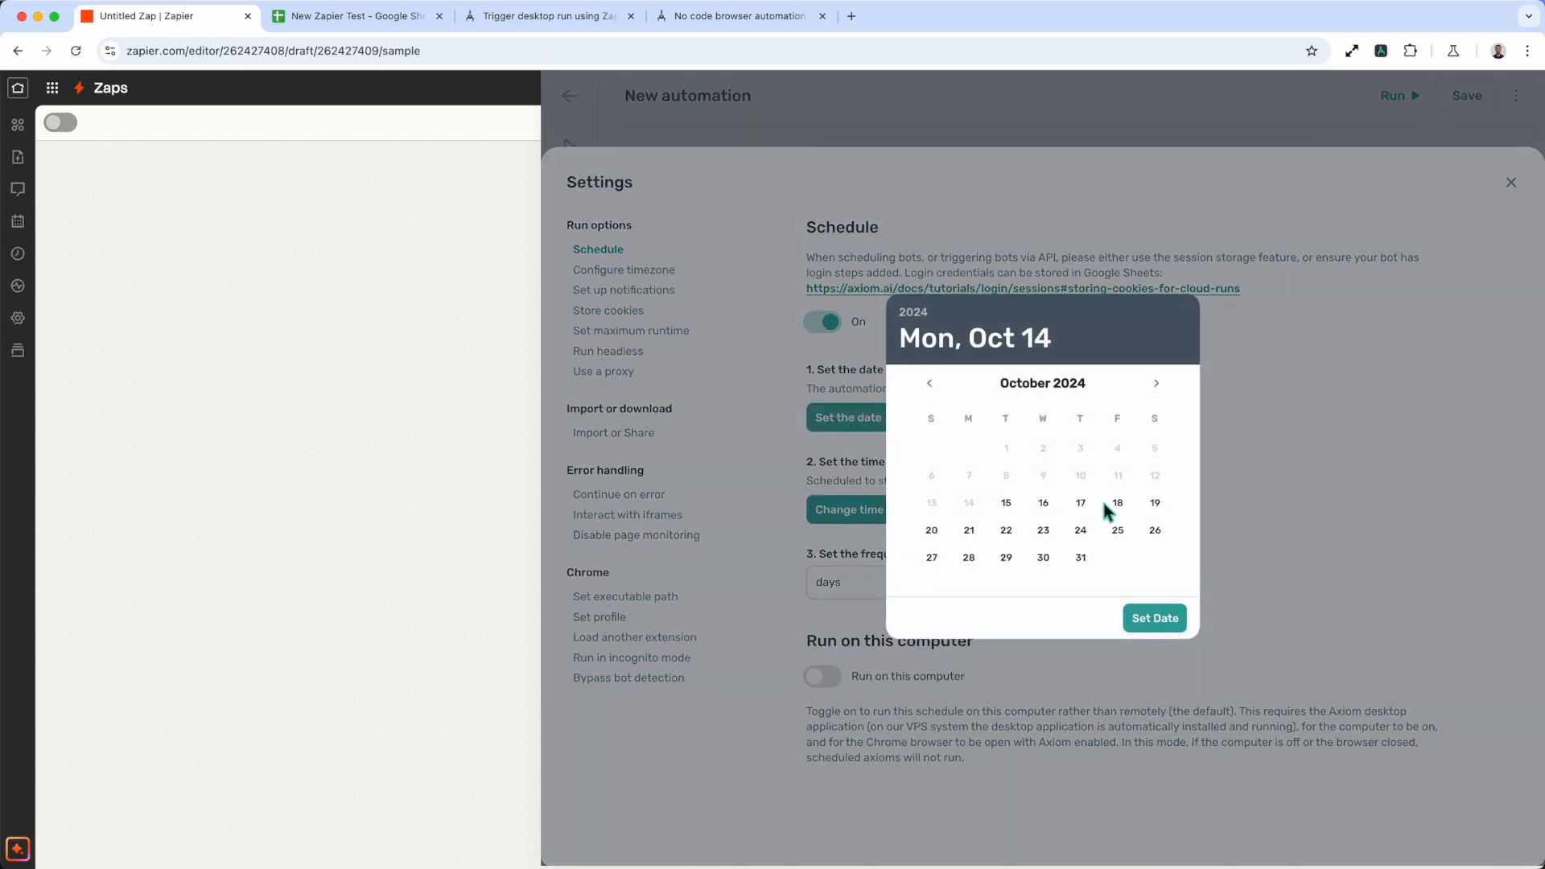
left_click(1079, 506)
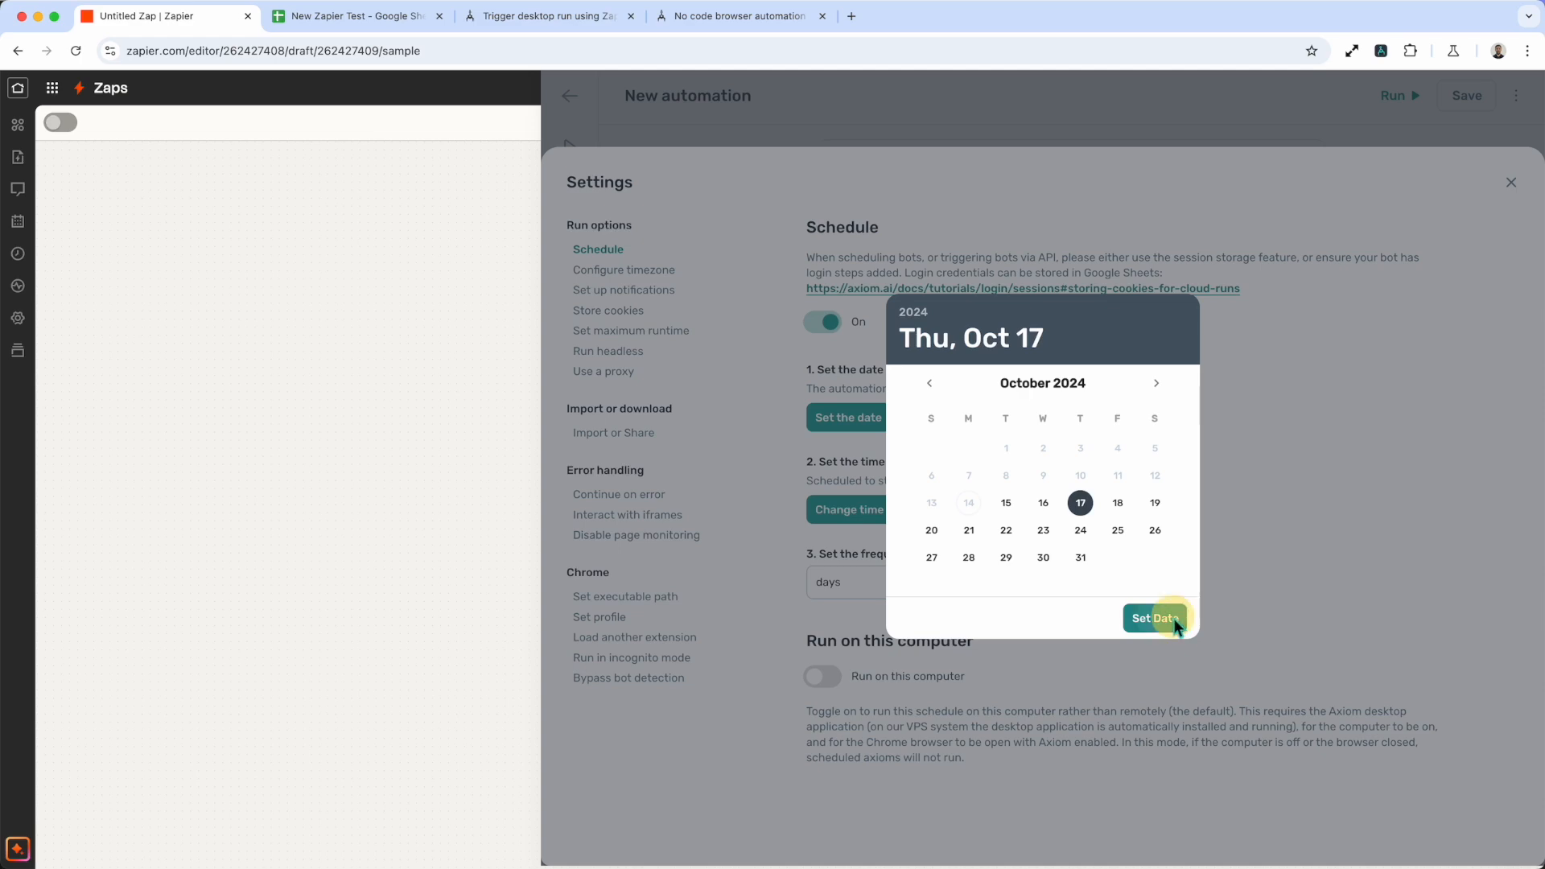
left_click(1173, 620)
left_click(870, 527)
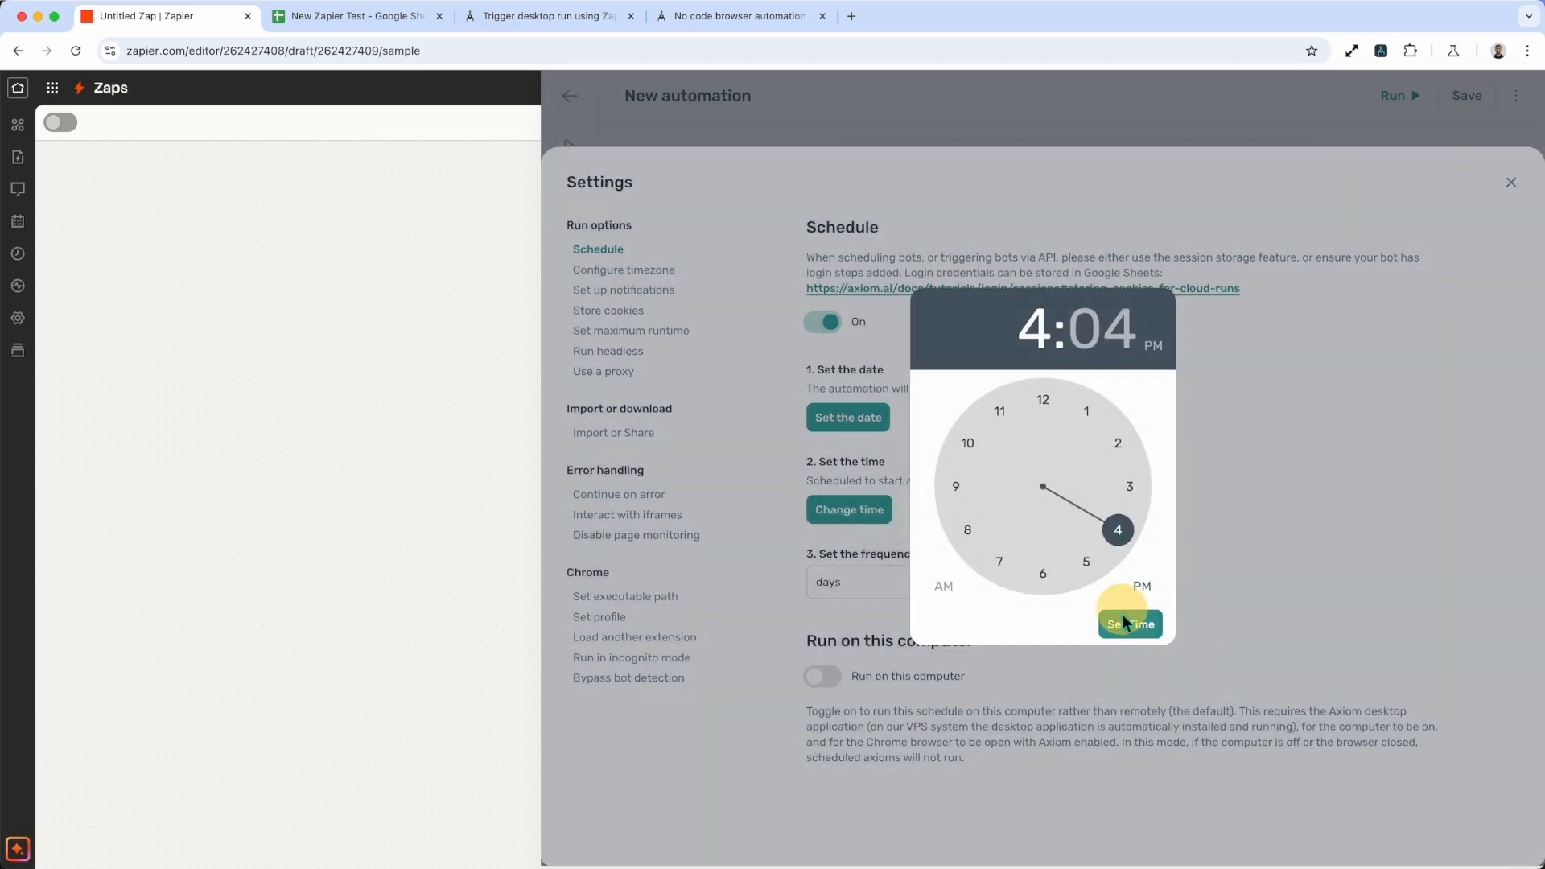
left_click(1123, 615)
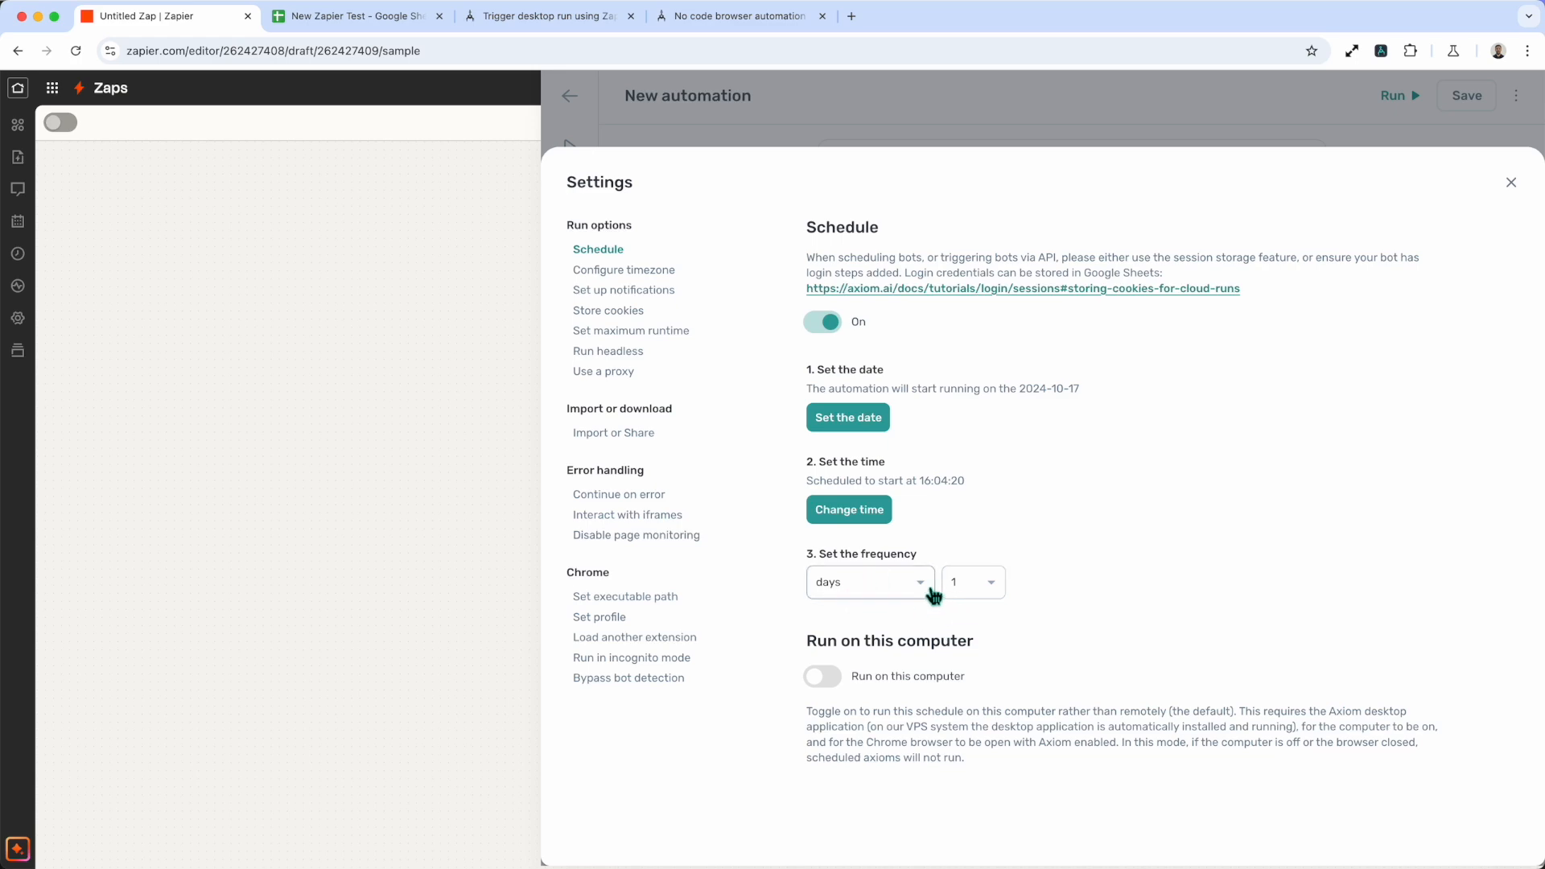
Enable running the schedule on this computer and set its frequency to every 15 minutes
left_click(823, 682)
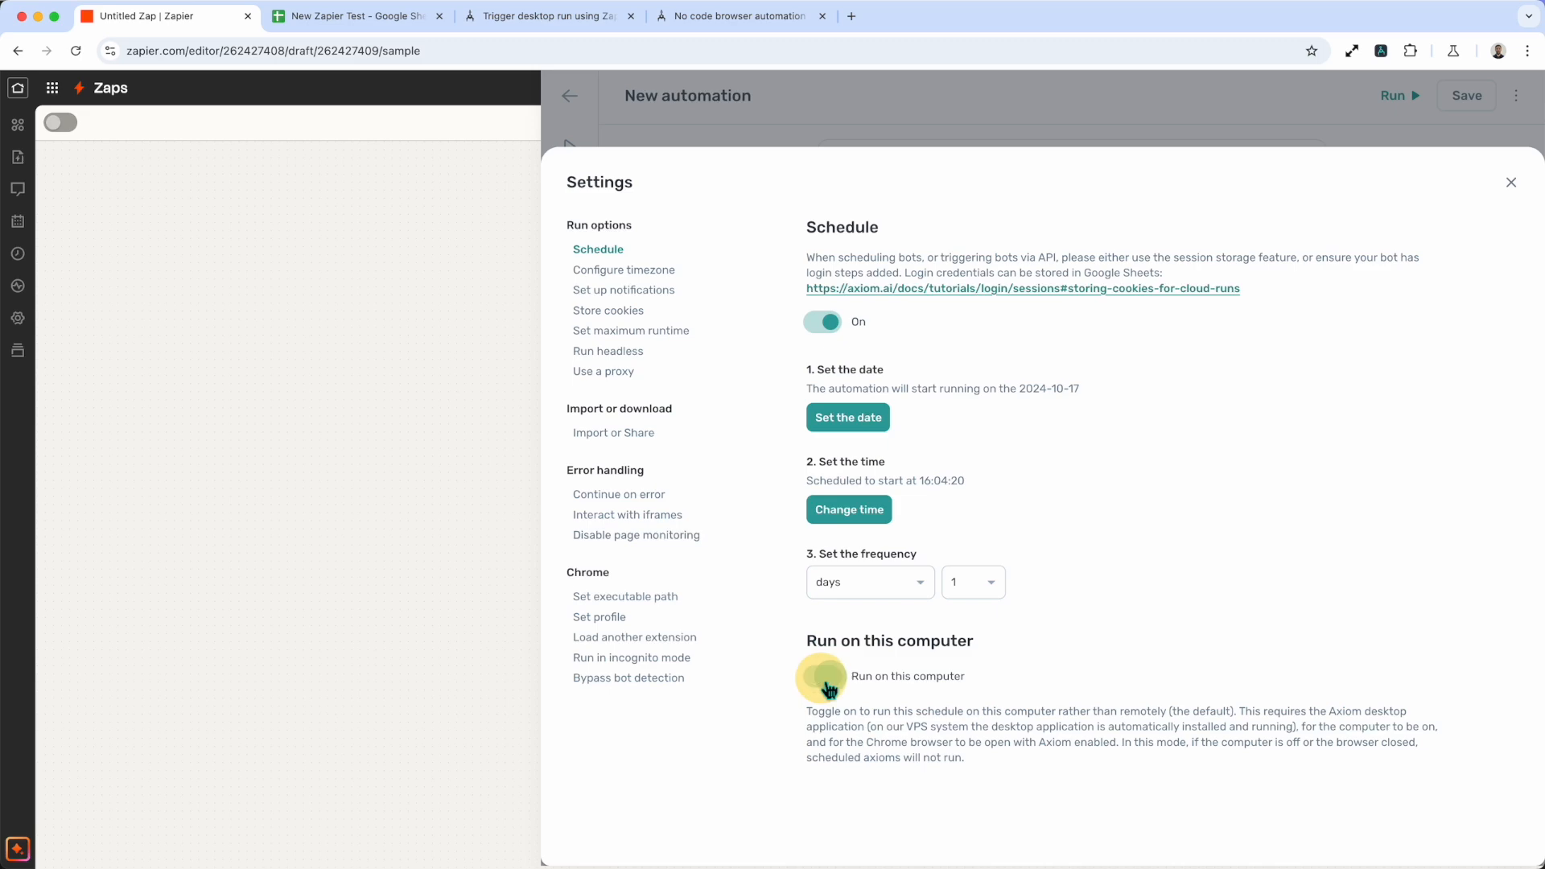
left_click(926, 596)
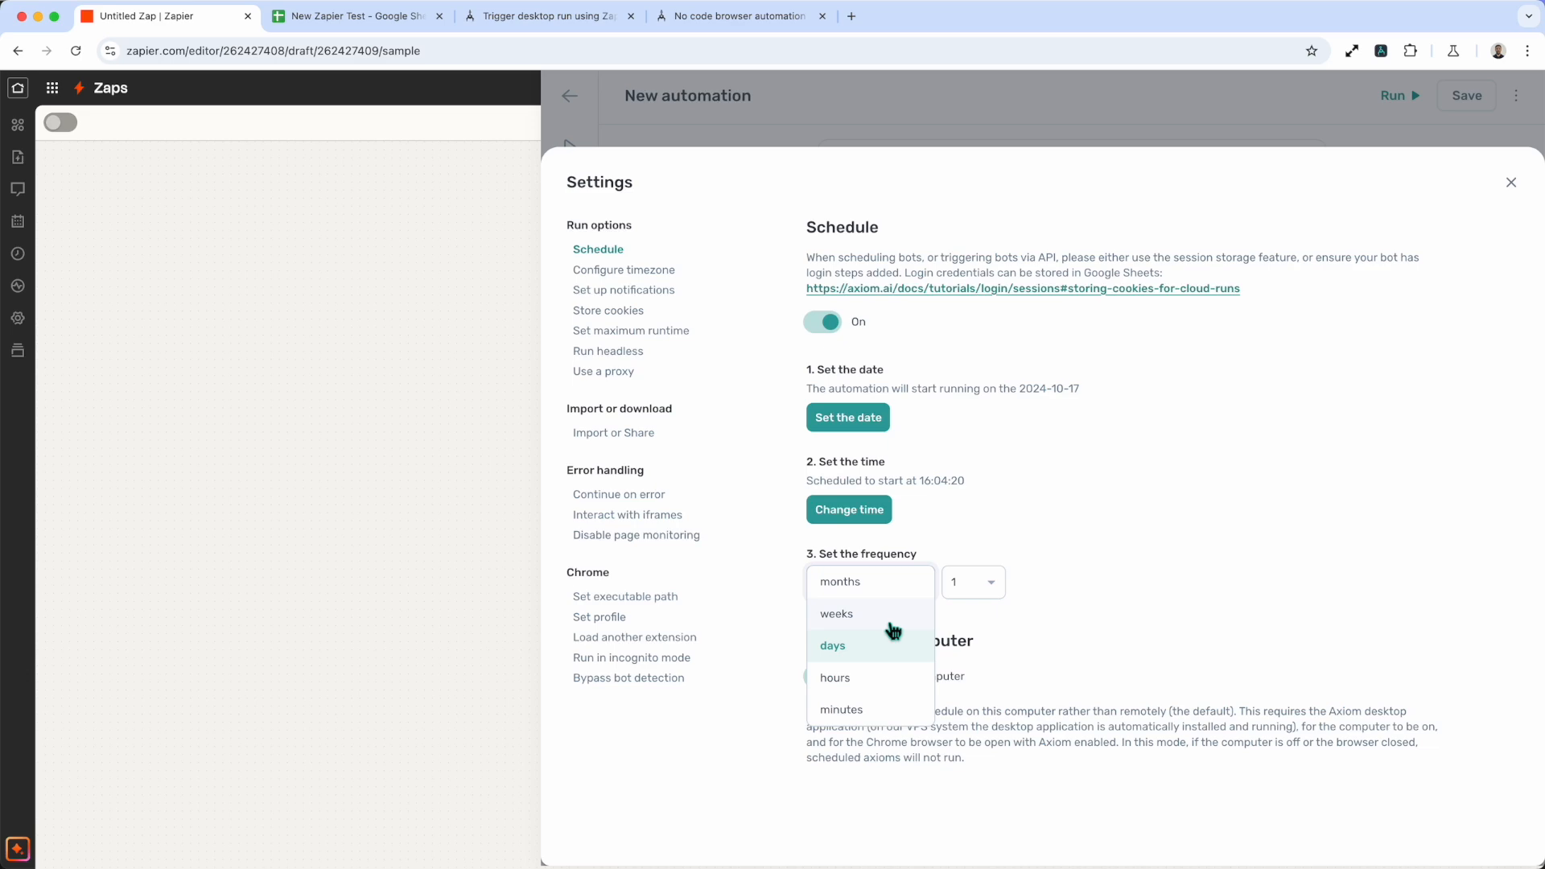
left_click(875, 713)
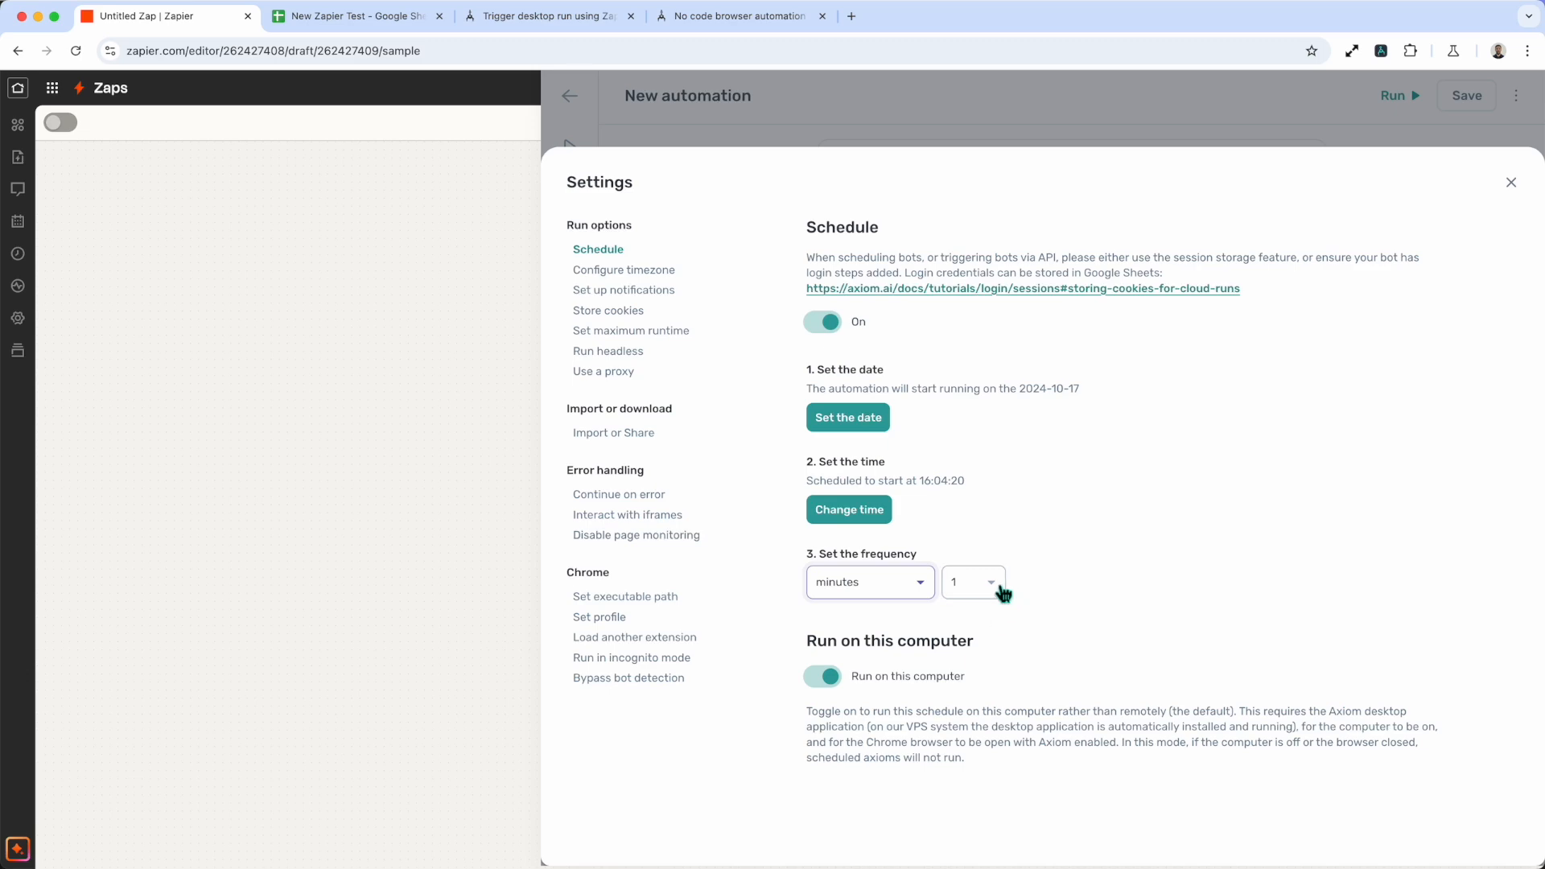
left_click(996, 586)
left_click(1041, 591)
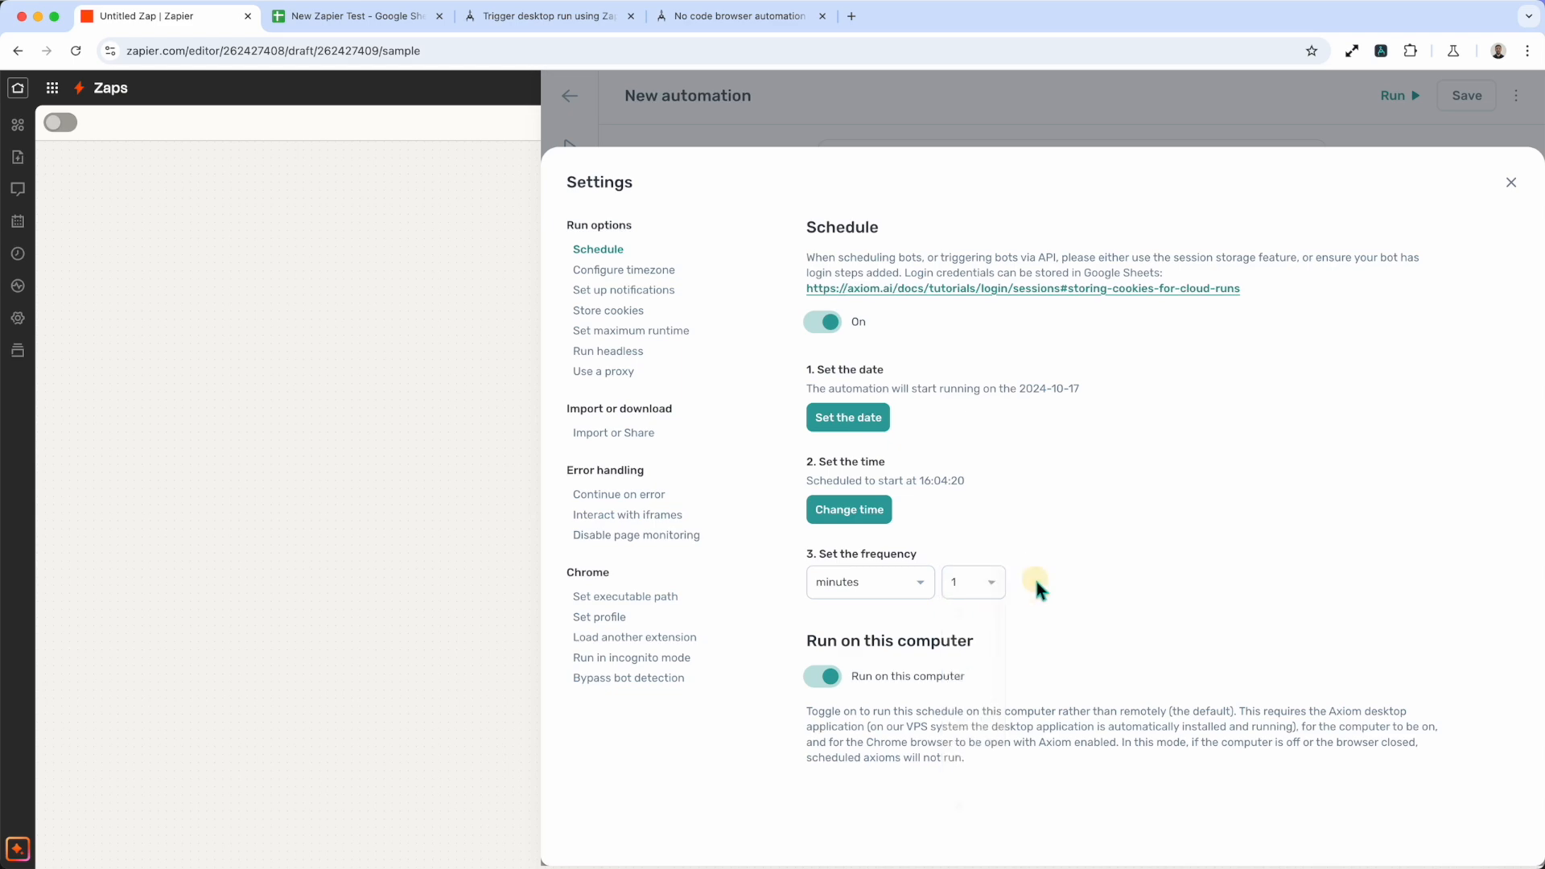
left_click(997, 588)
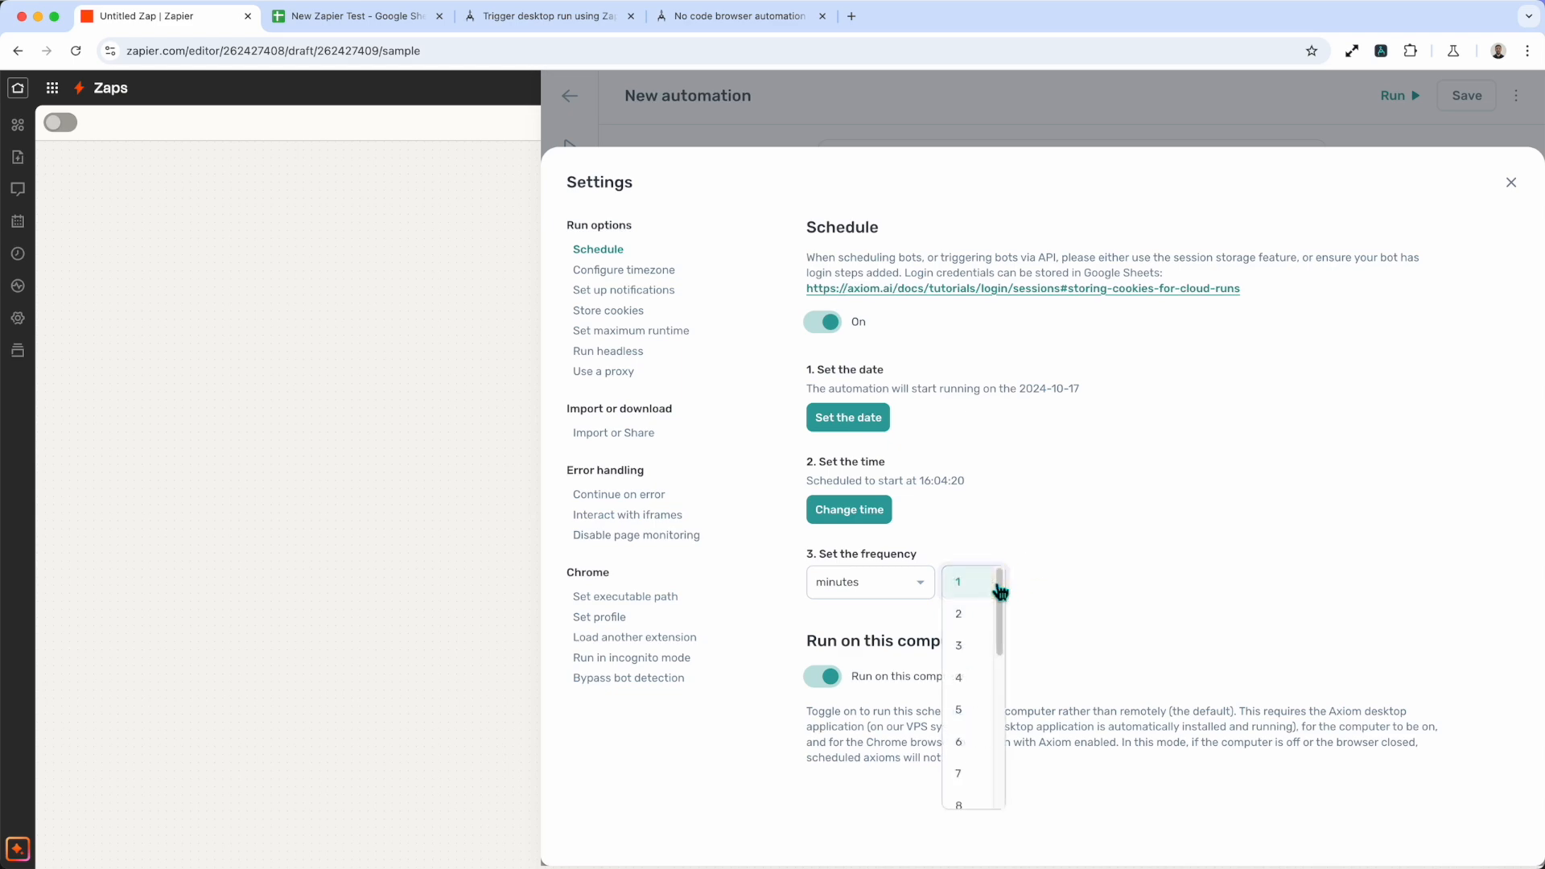
scroll(990, 714, "down", 1)
scroll(990, 713, "down", 3)
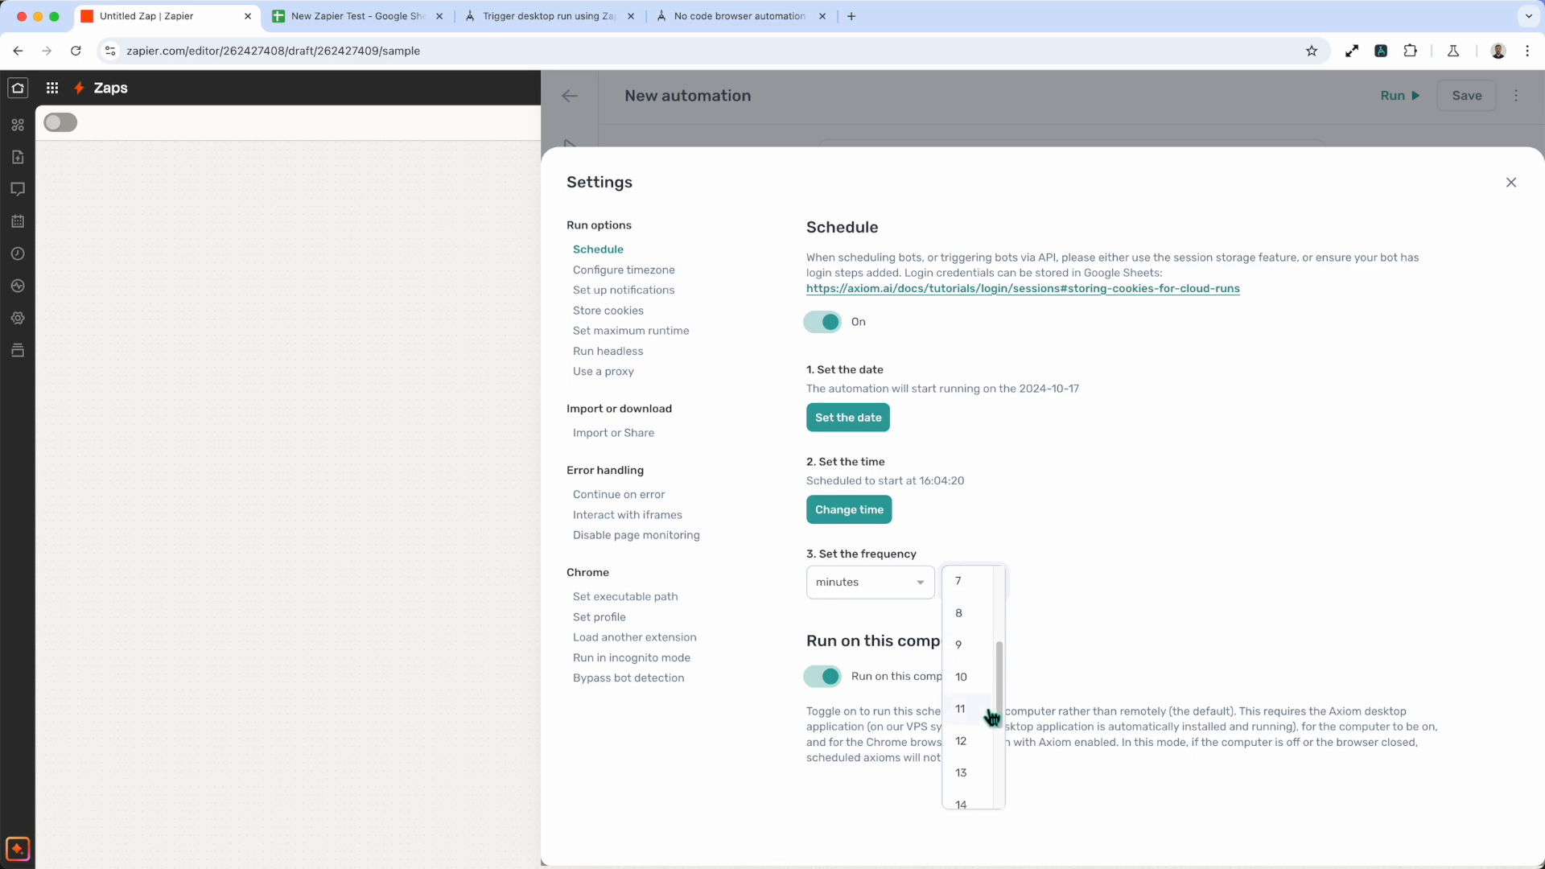
scroll(969, 785, "down", 3)
left_click(974, 740)
left_click(1059, 606)
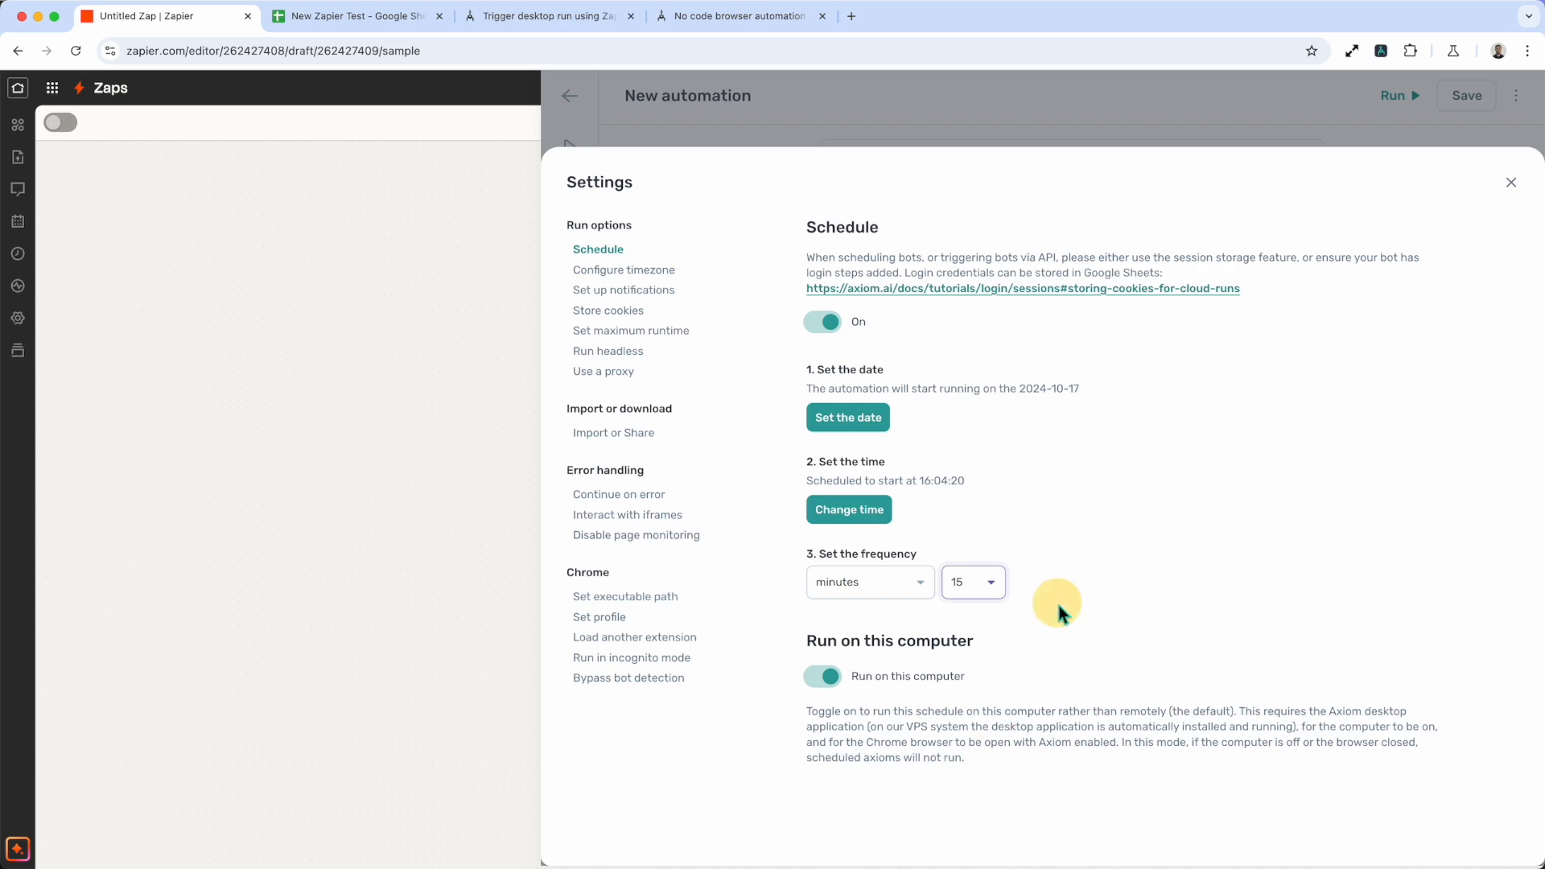